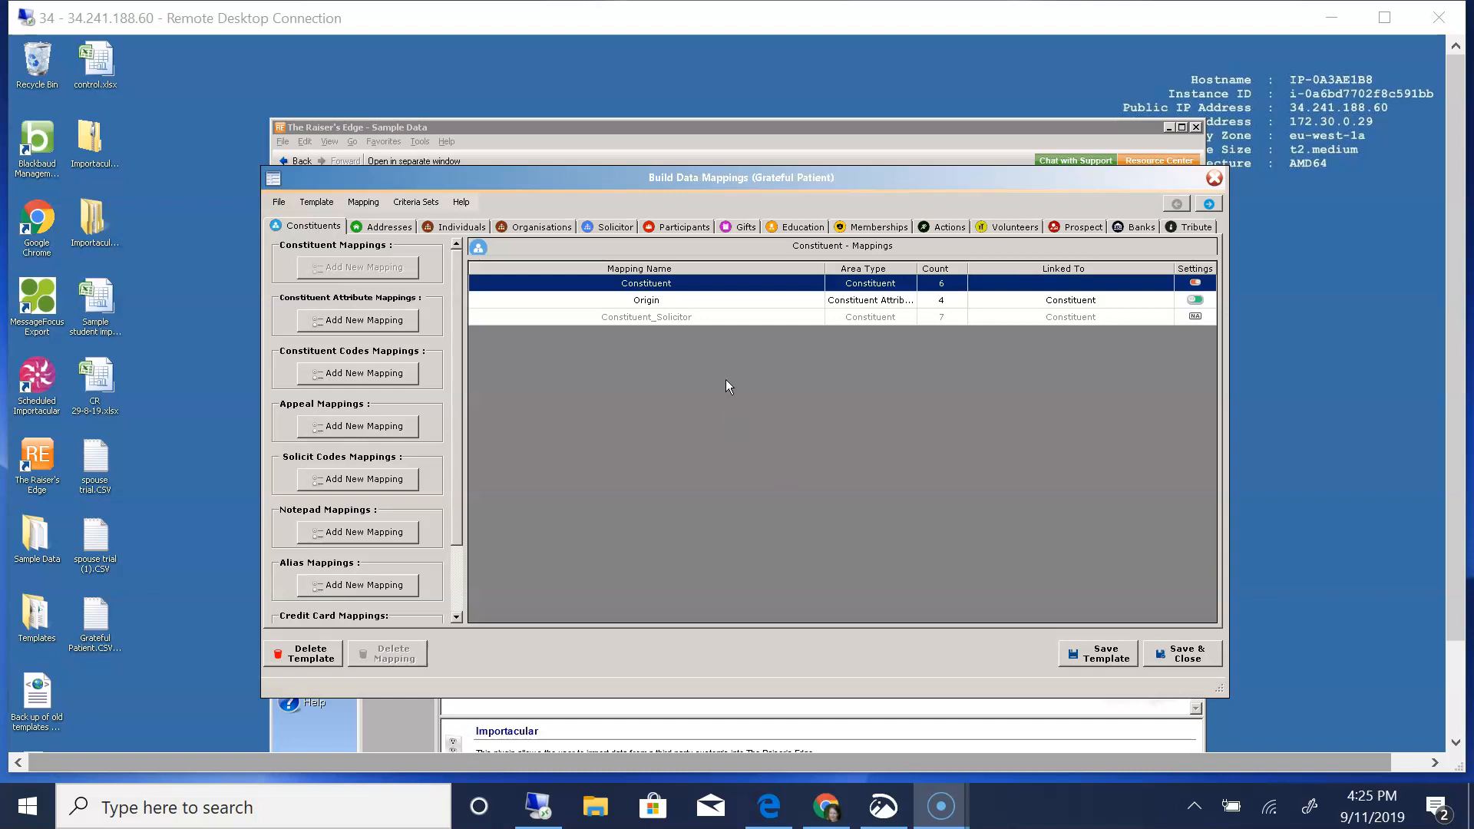
- Review the field sources and default values in the Constituent mapping and save the mapping
double_click(658, 286)
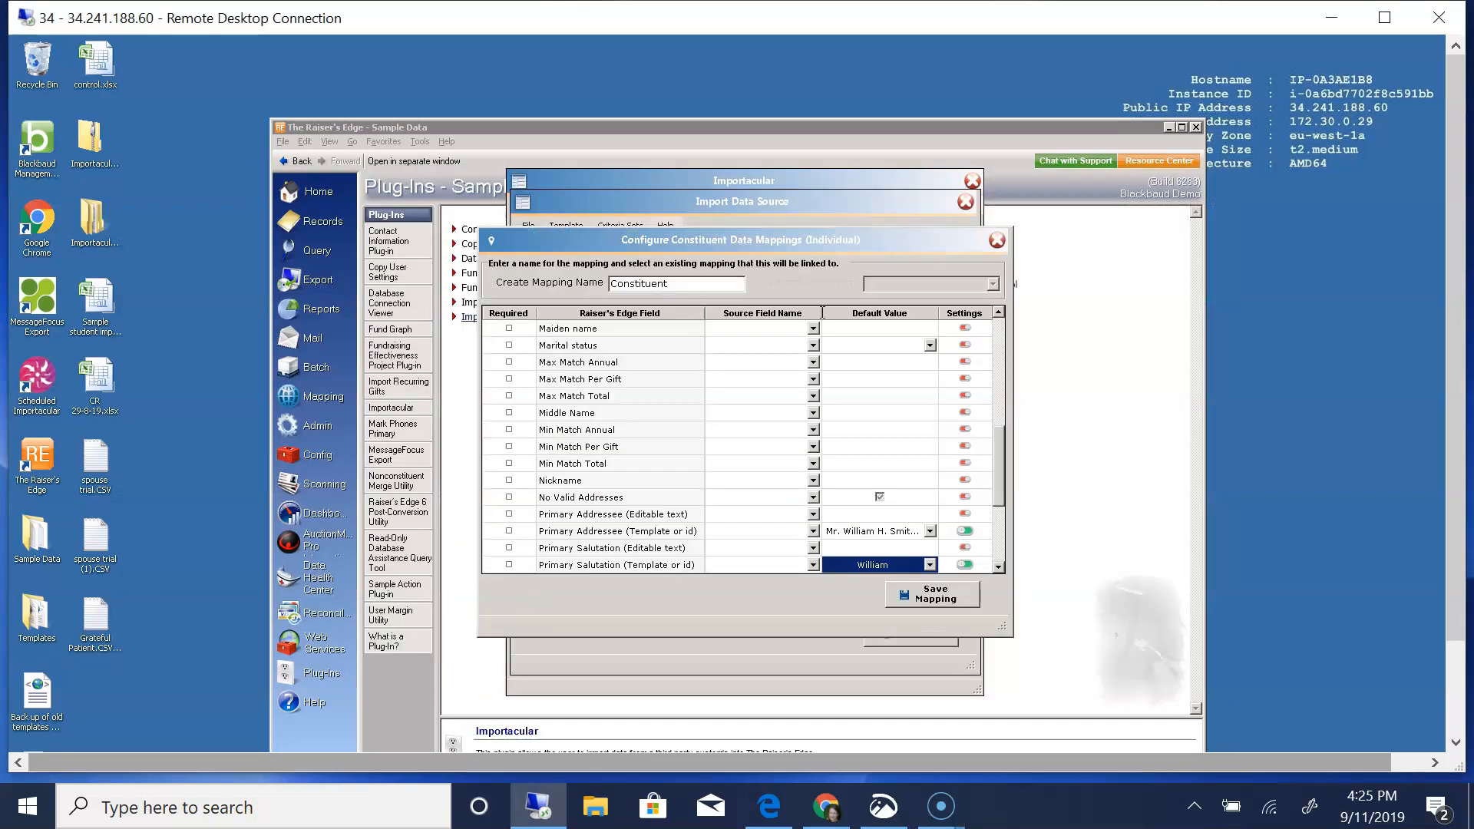
left_click_drag(1002, 444, 1003, 317)
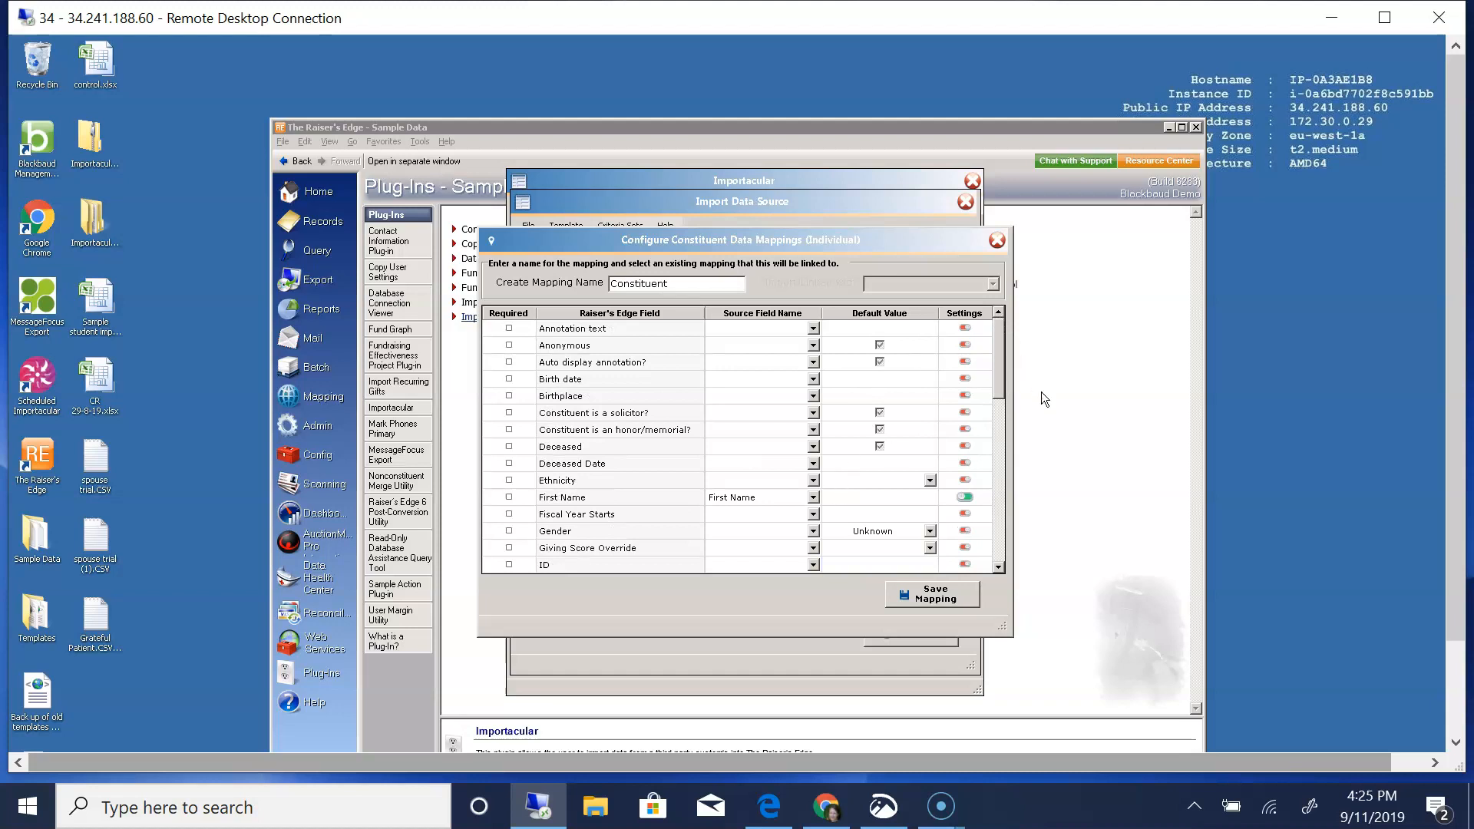
left_click_drag(1001, 359, 1020, 527)
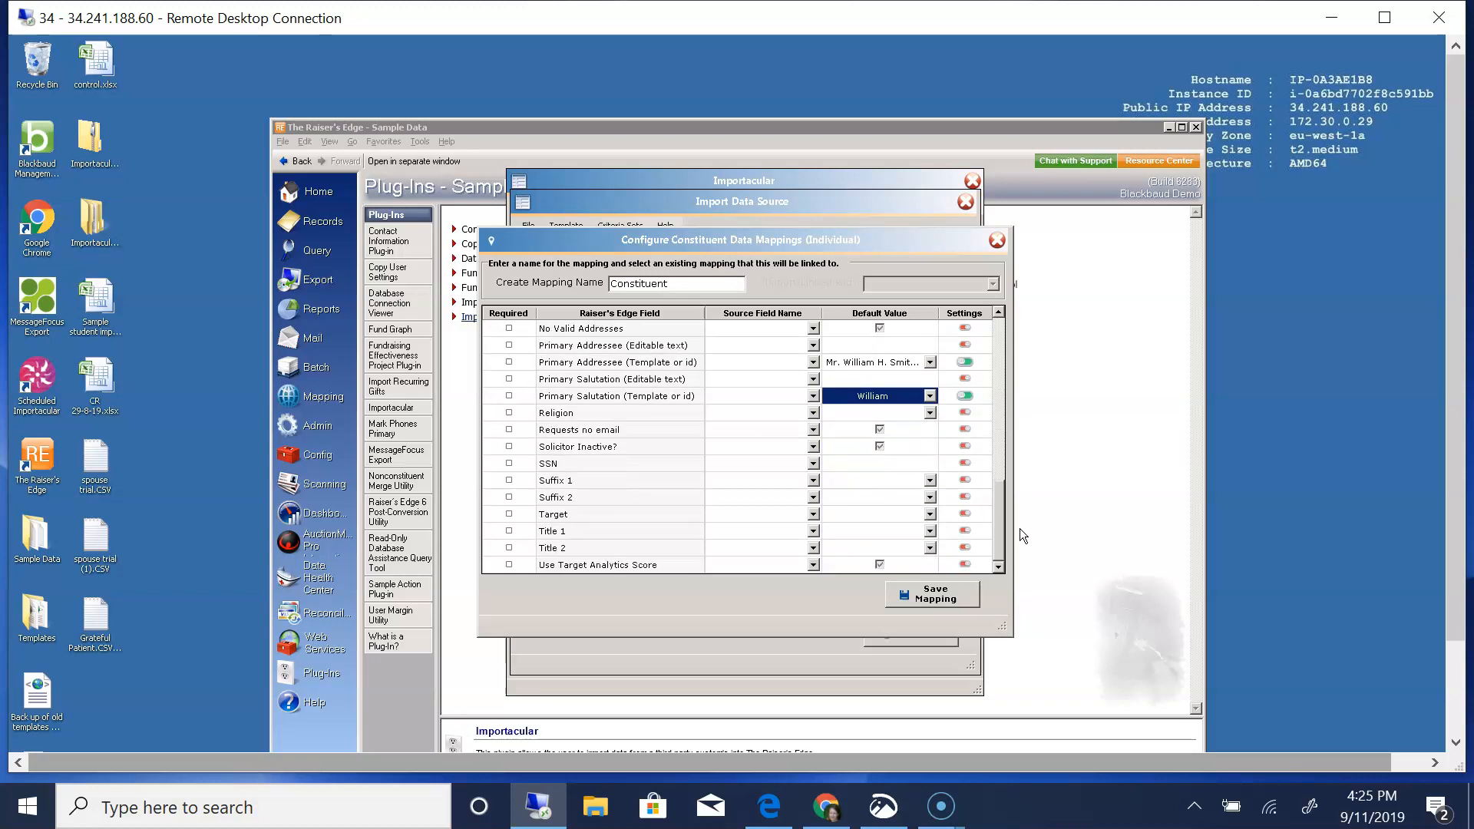
left_click_drag(1020, 528, 1025, 351)
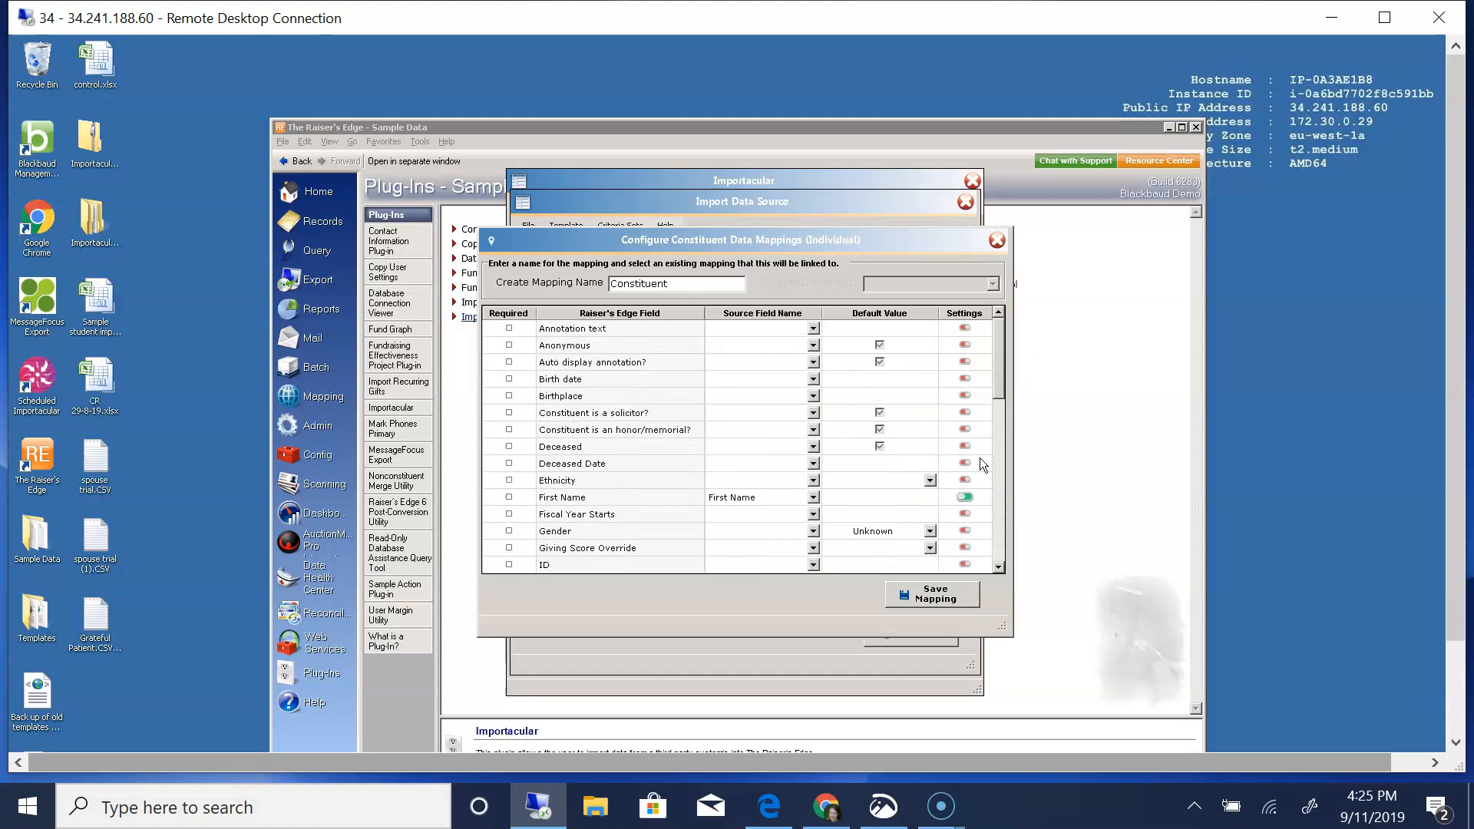
left_click(927, 600)
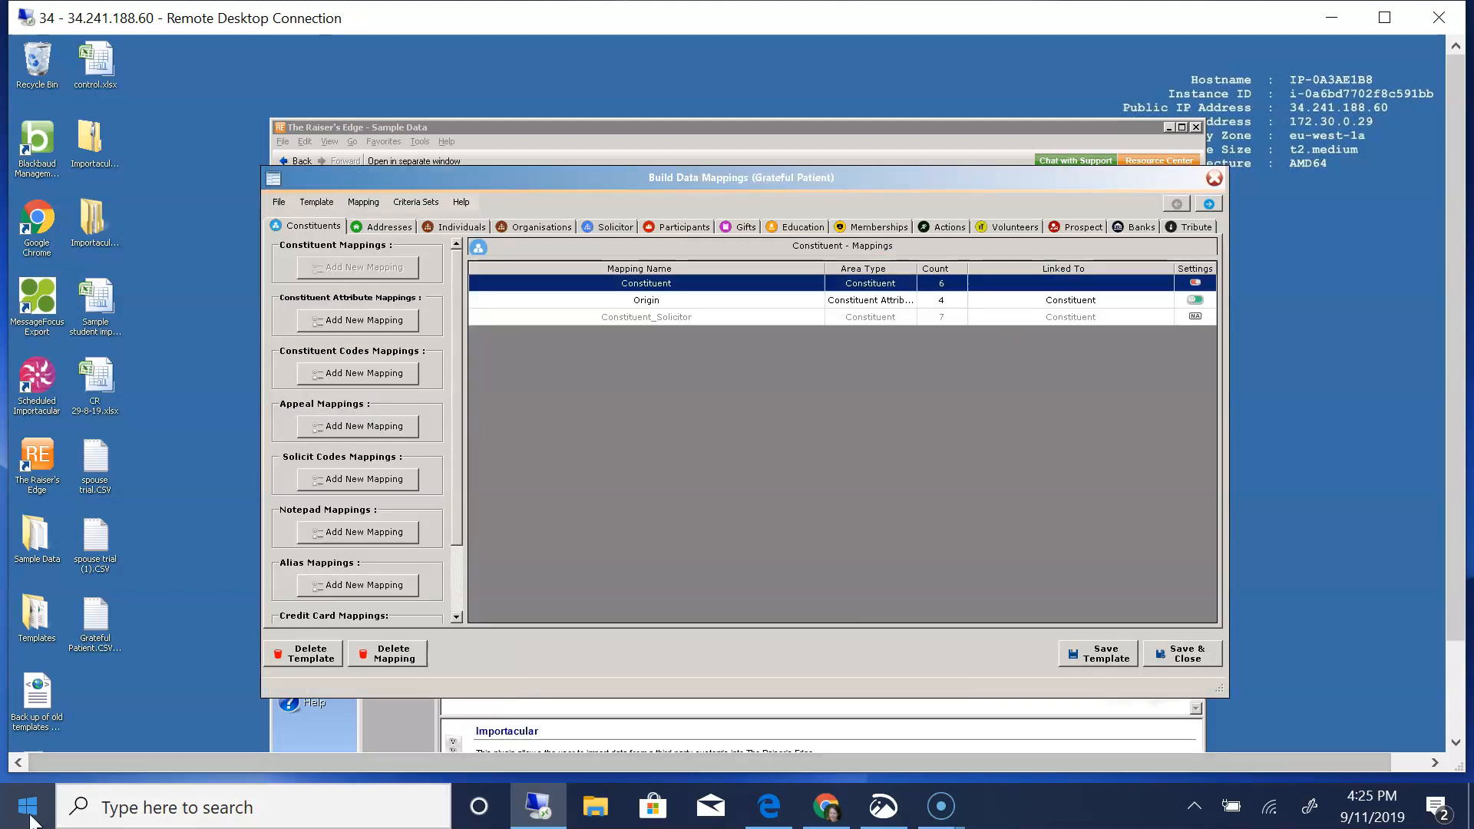
- Review the Origin constituent attribute mapping and its linked mapping options, keep it linked to Constituent, and save it
double_click(642, 303)
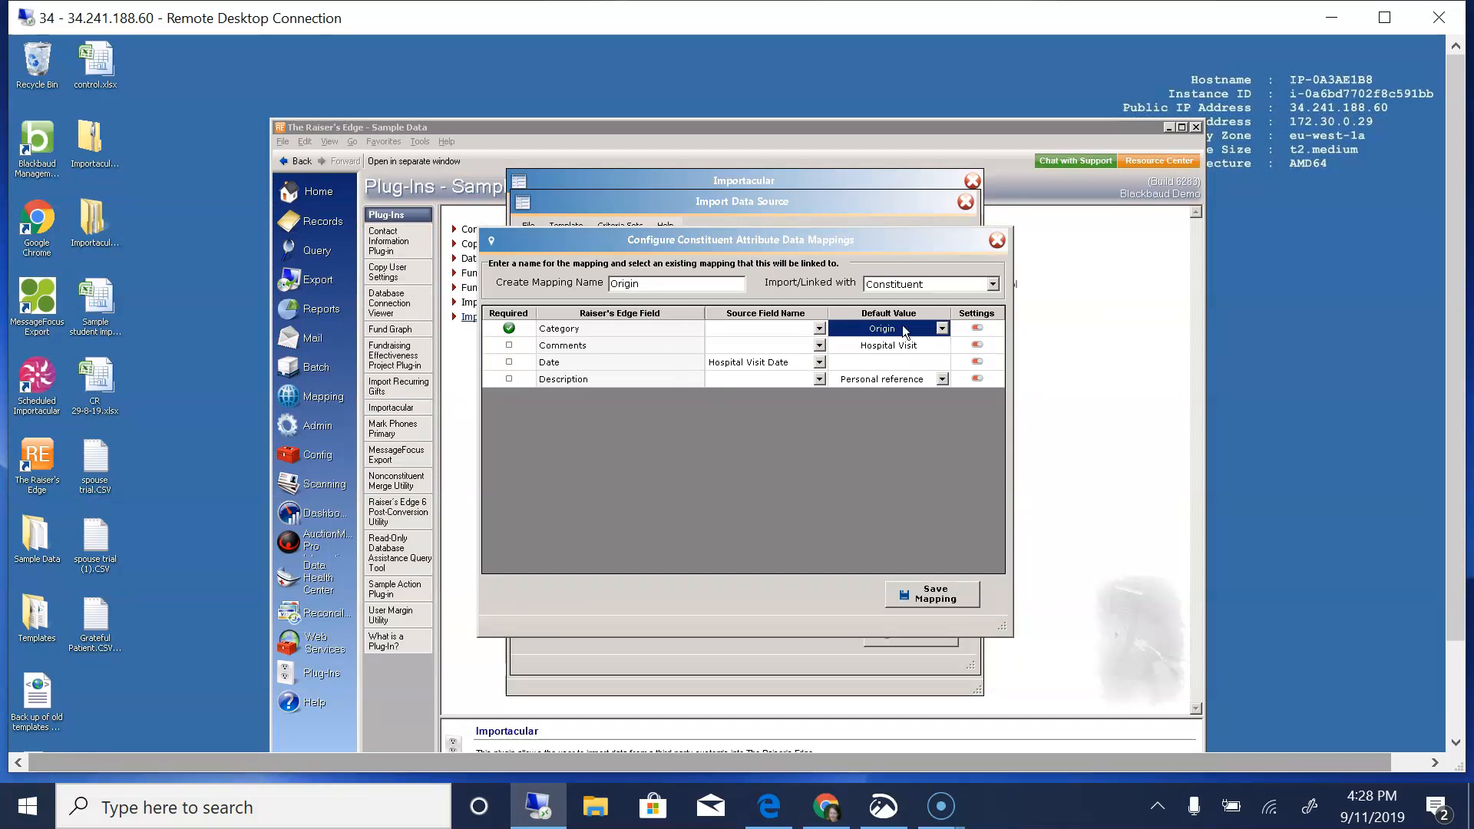
left_click(992, 284)
left_click(991, 285)
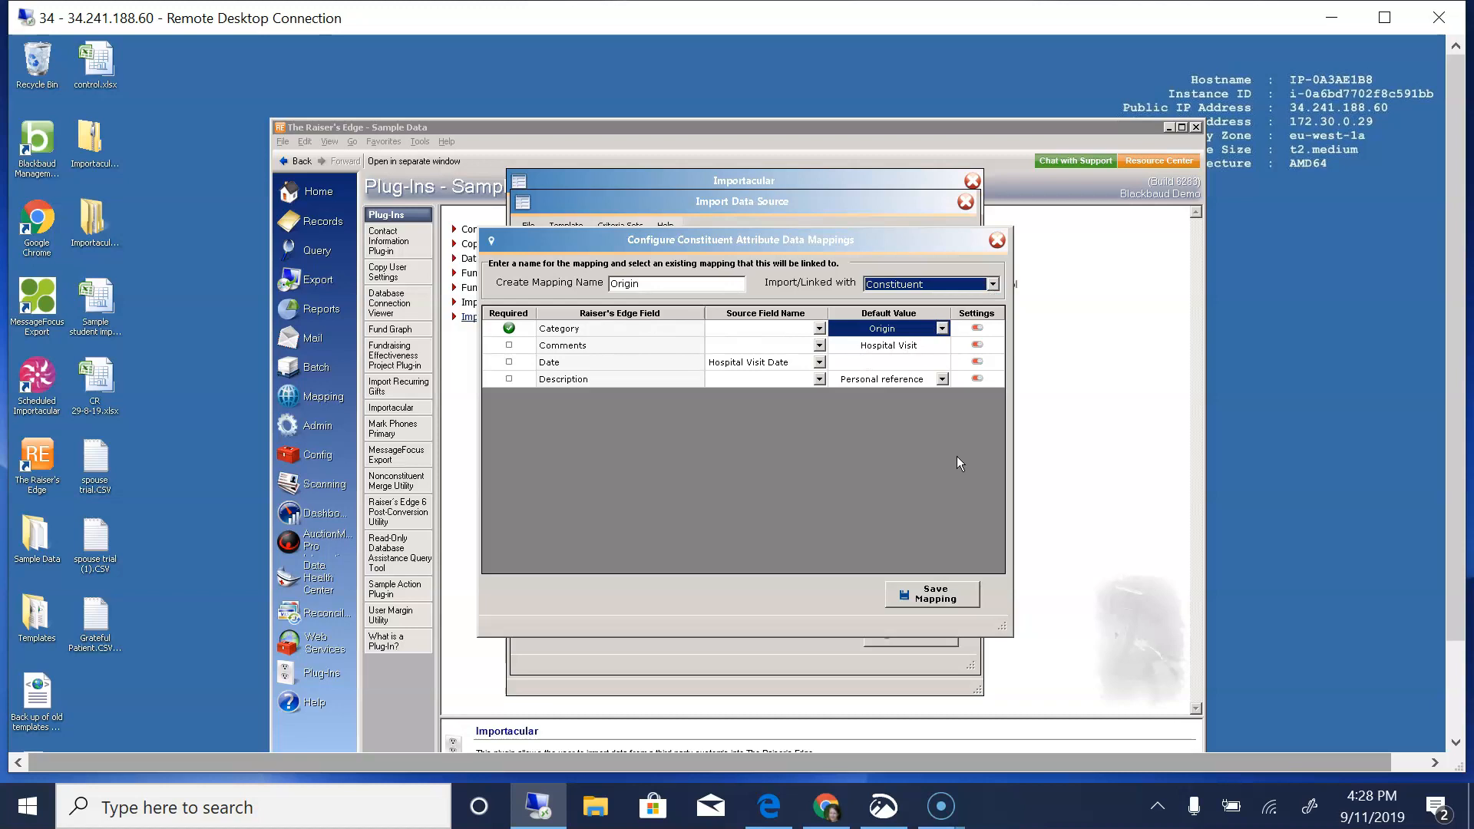
left_click(935, 594)
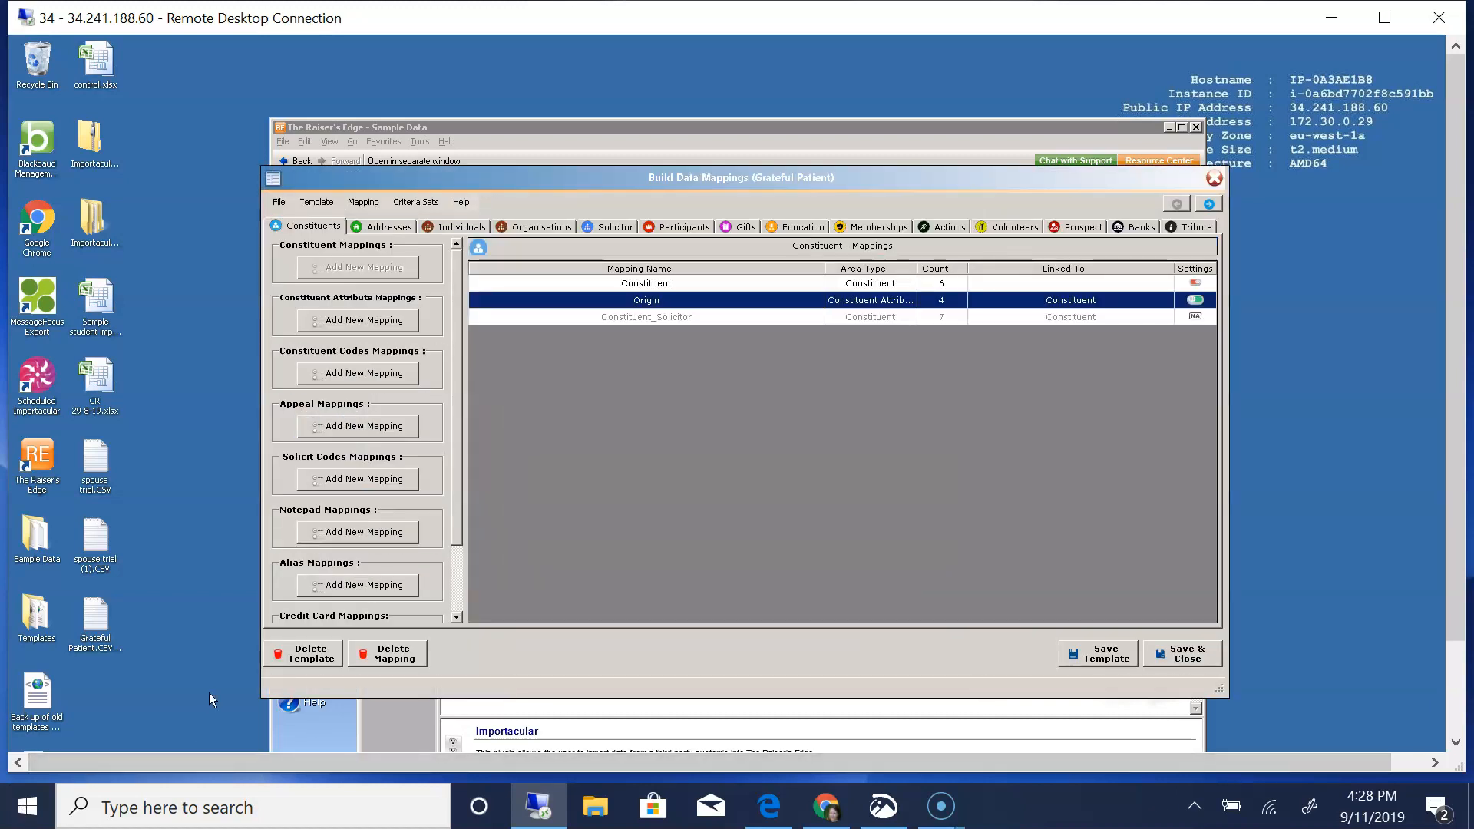
- Review the assigned solicitor mappings and the Solicitor Relationship matching settings, saving the relationship mapping and its settings
left_click(631, 320)
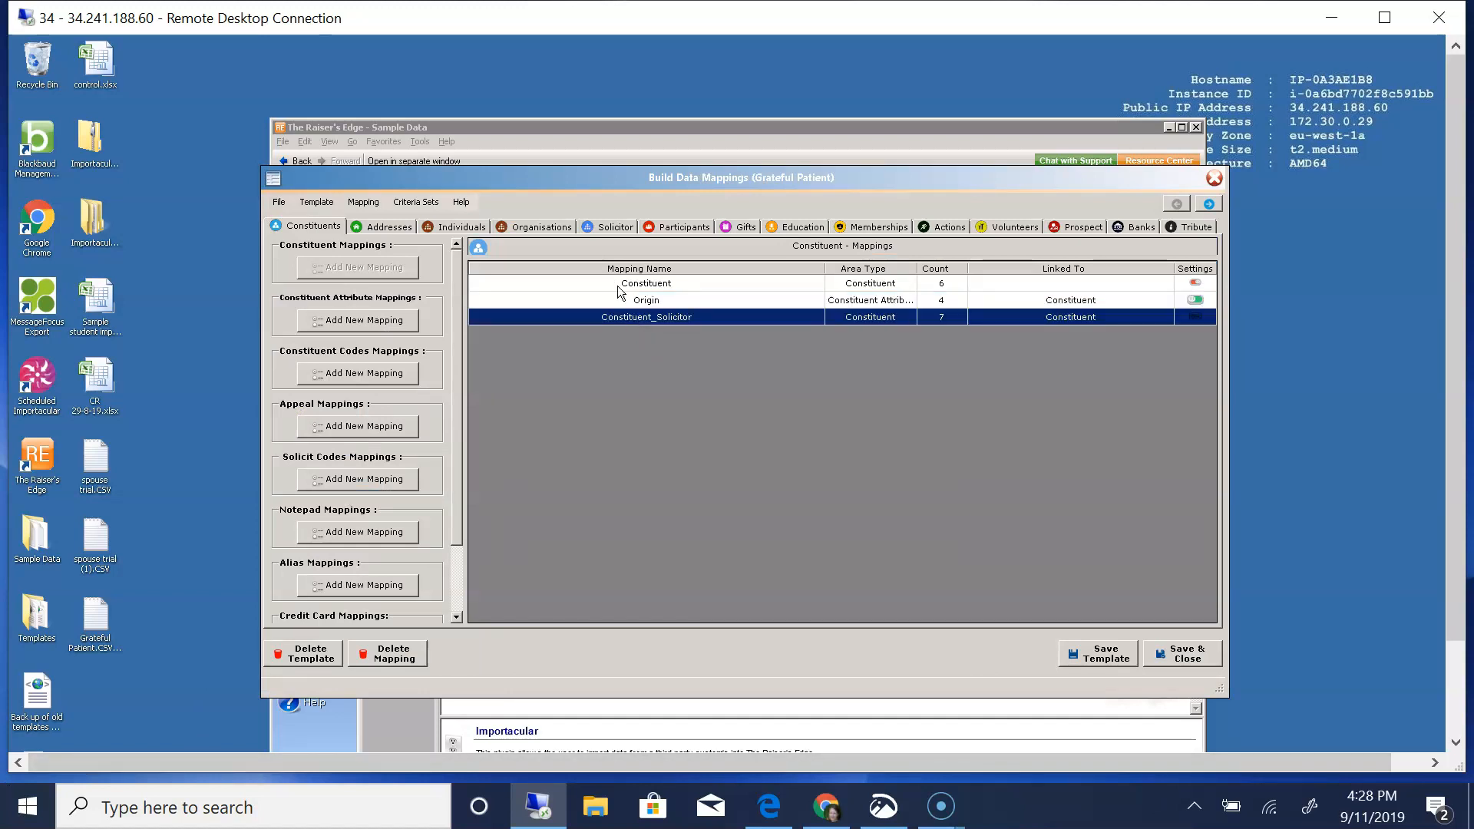
left_click(605, 229)
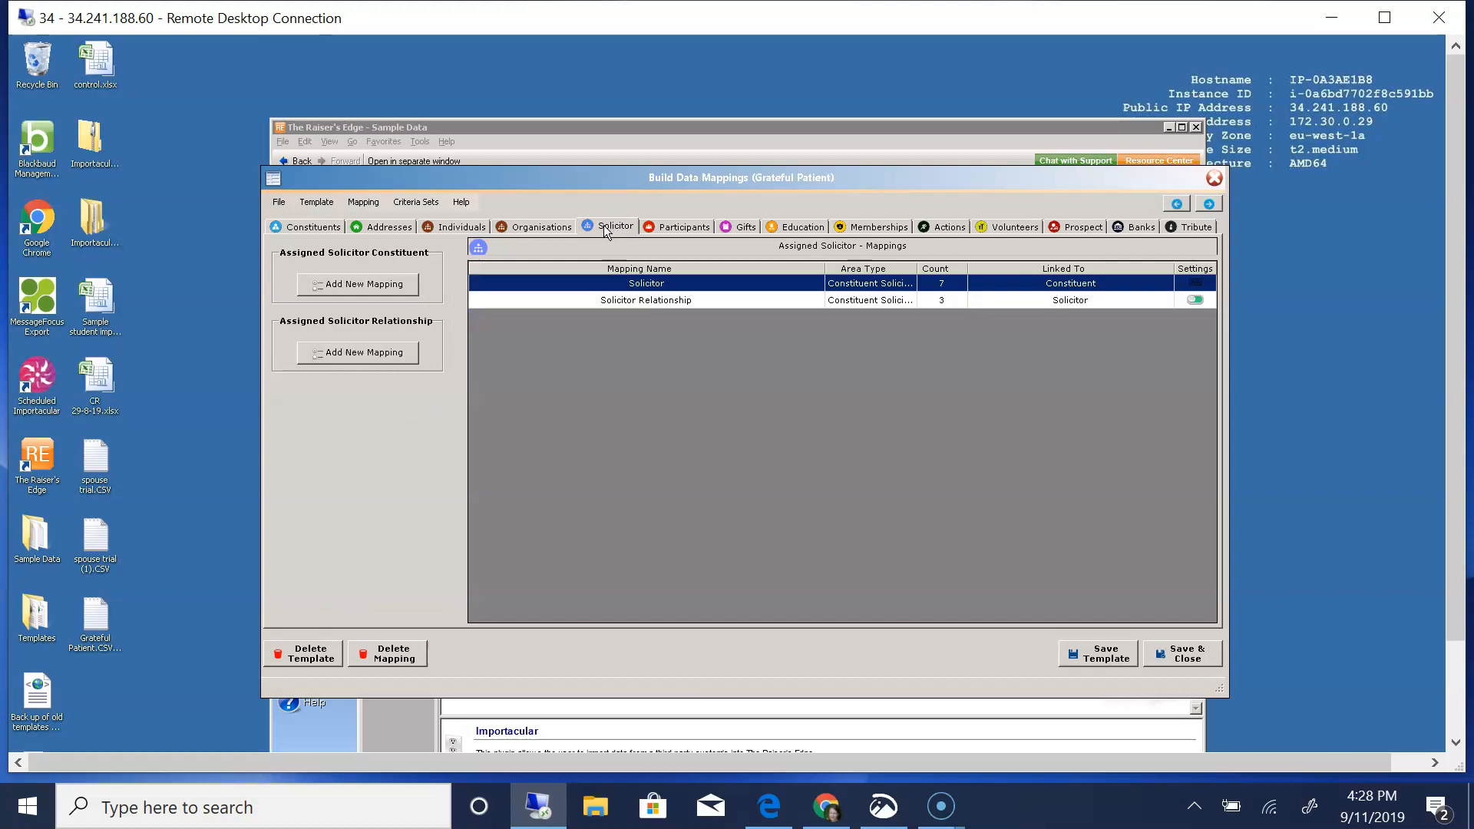
double_click(656, 291)
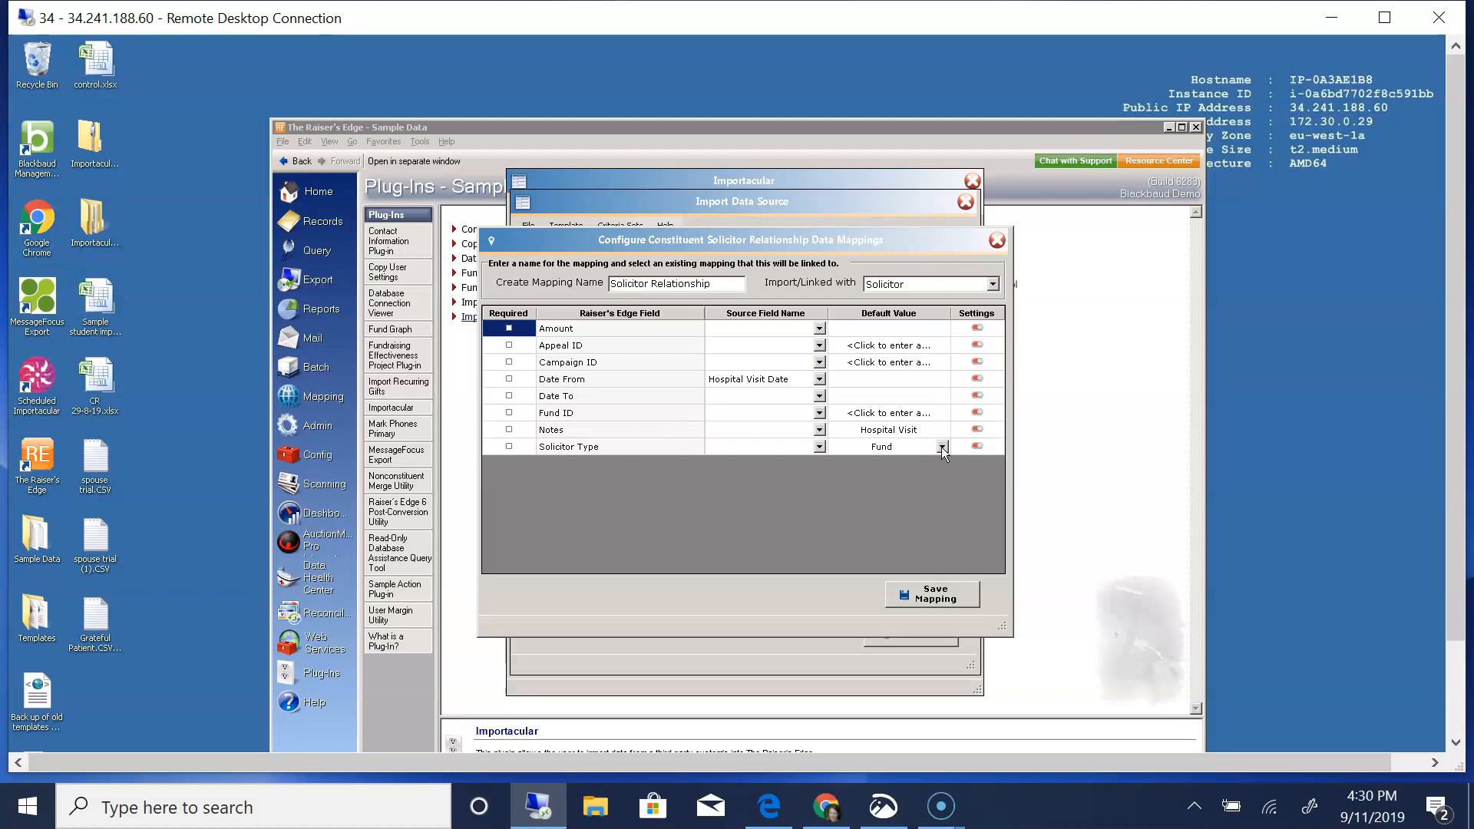
left_click(942, 594)
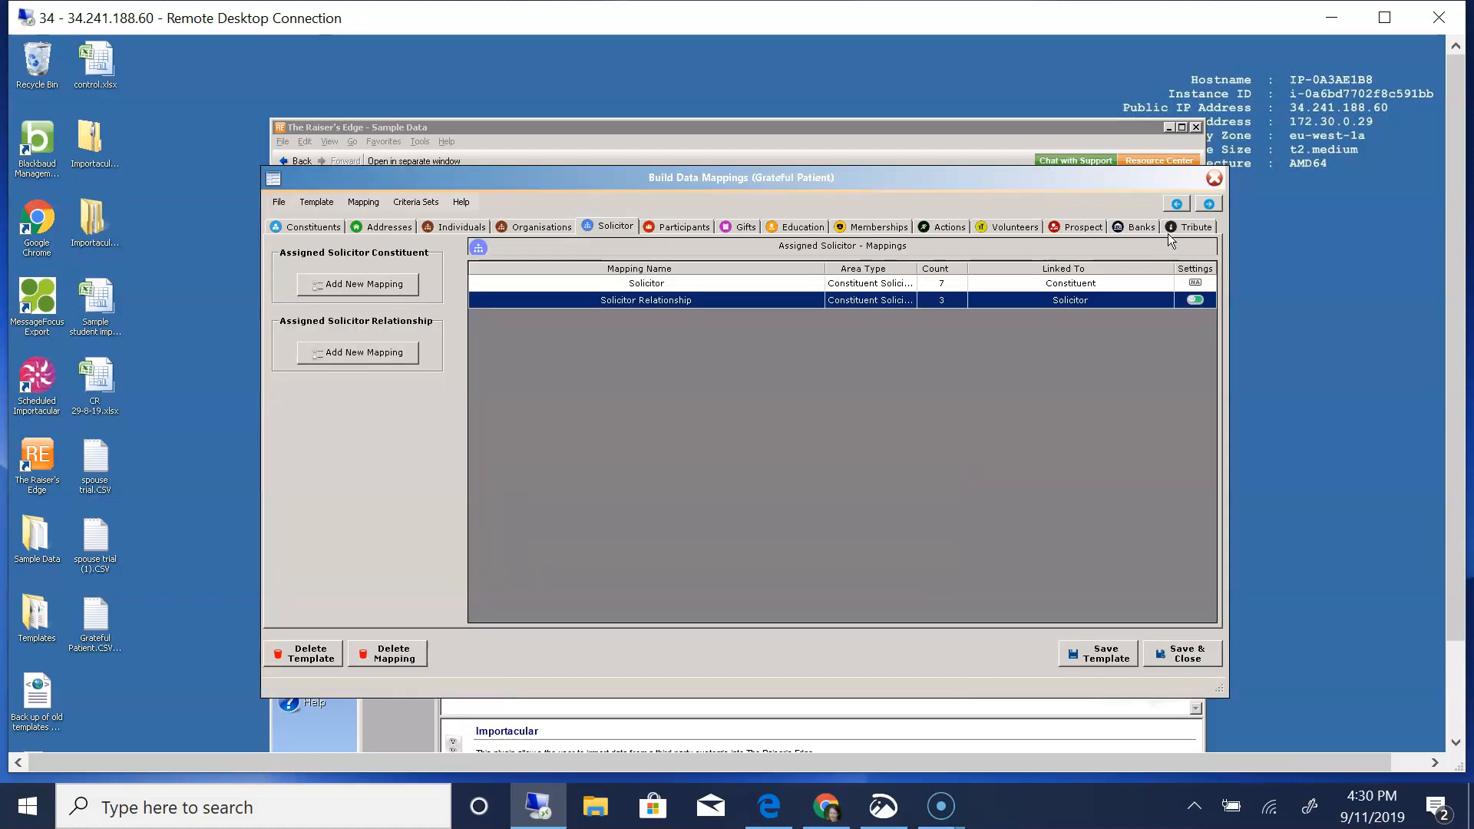
left_click(1193, 300)
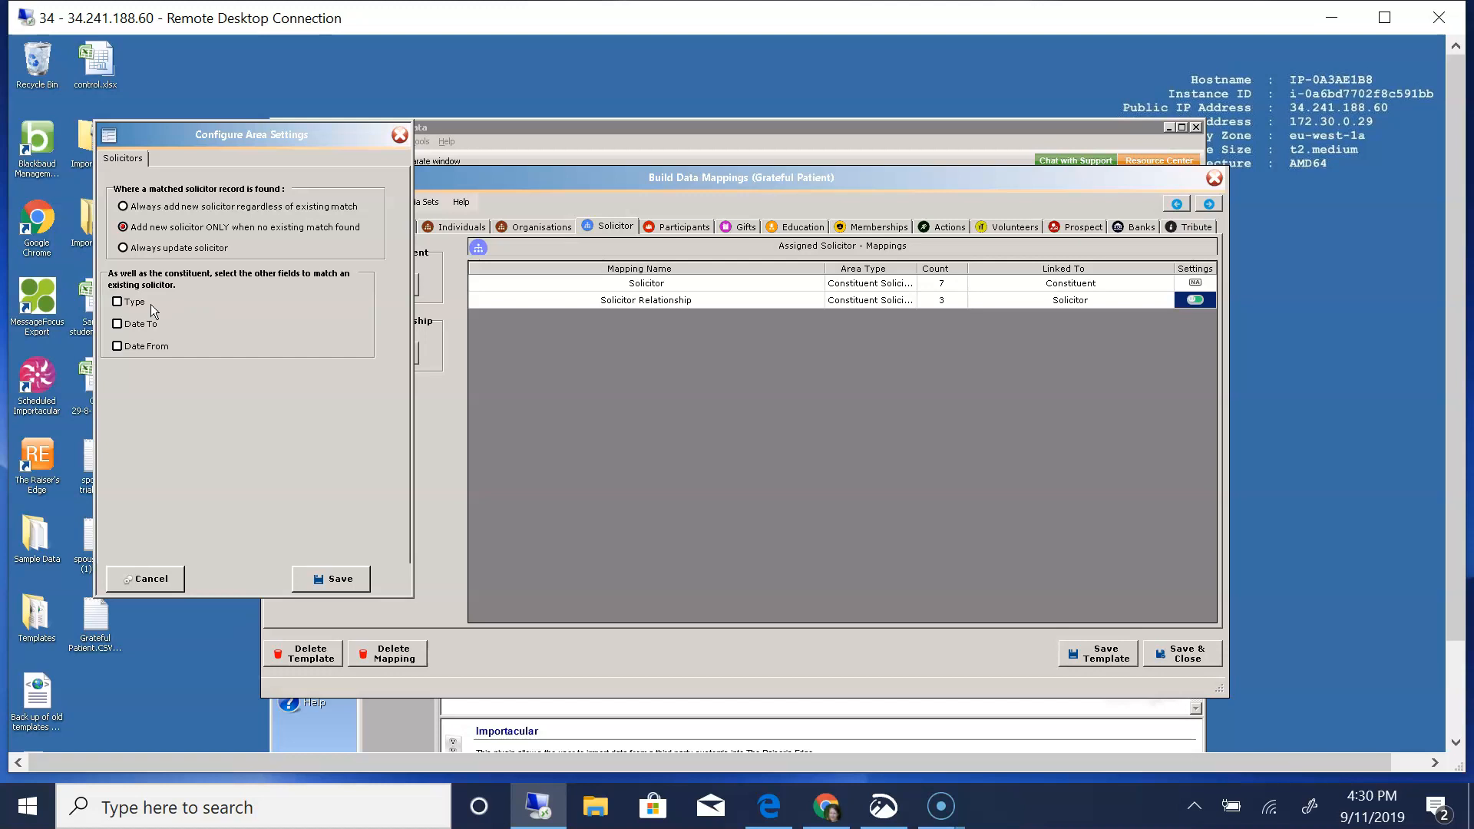
left_click(344, 580)
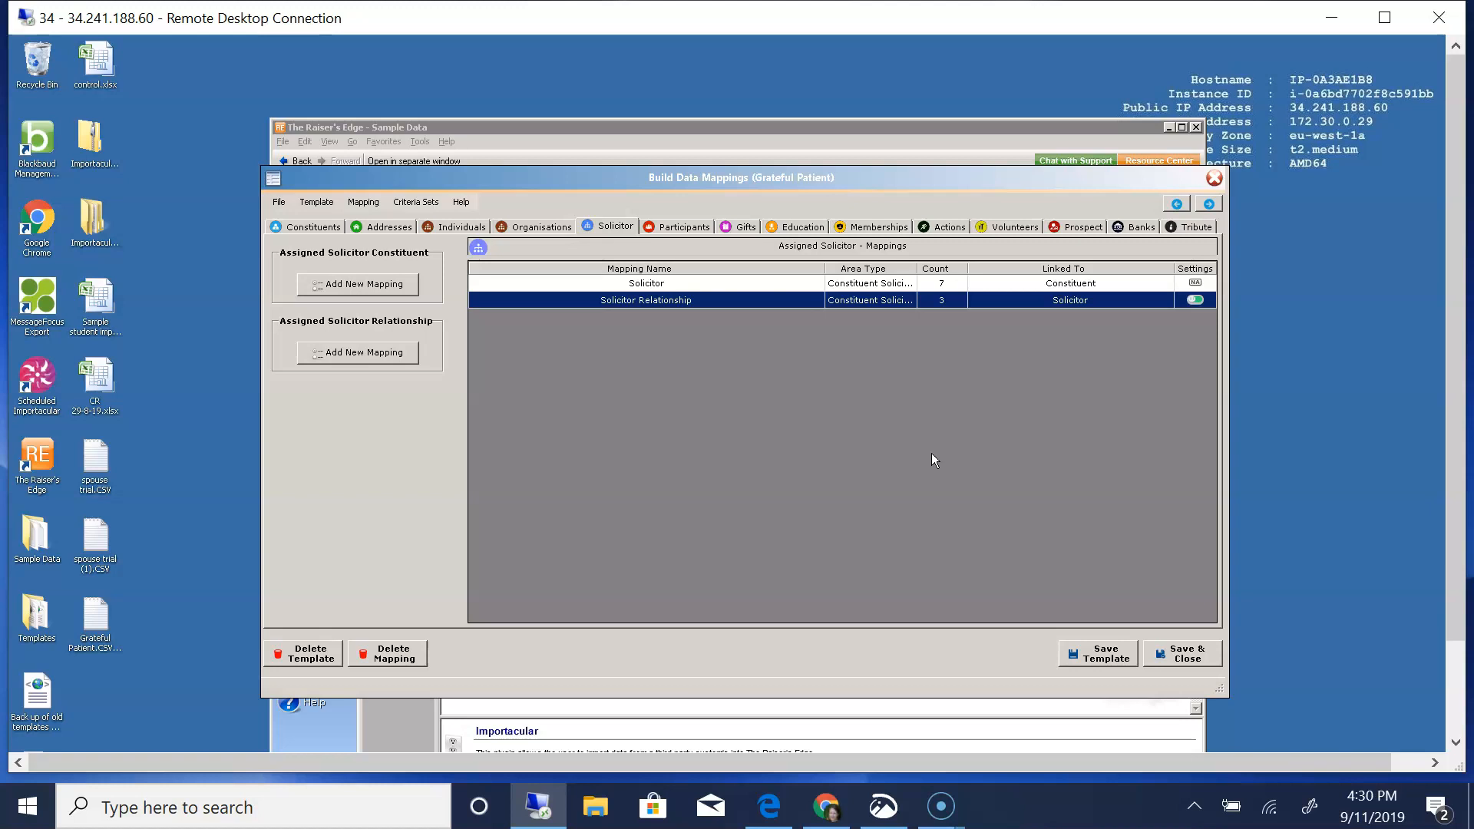
- Look over the action mappings for the hospital visit follow-up and the two action solicitors
left_click(937, 229)
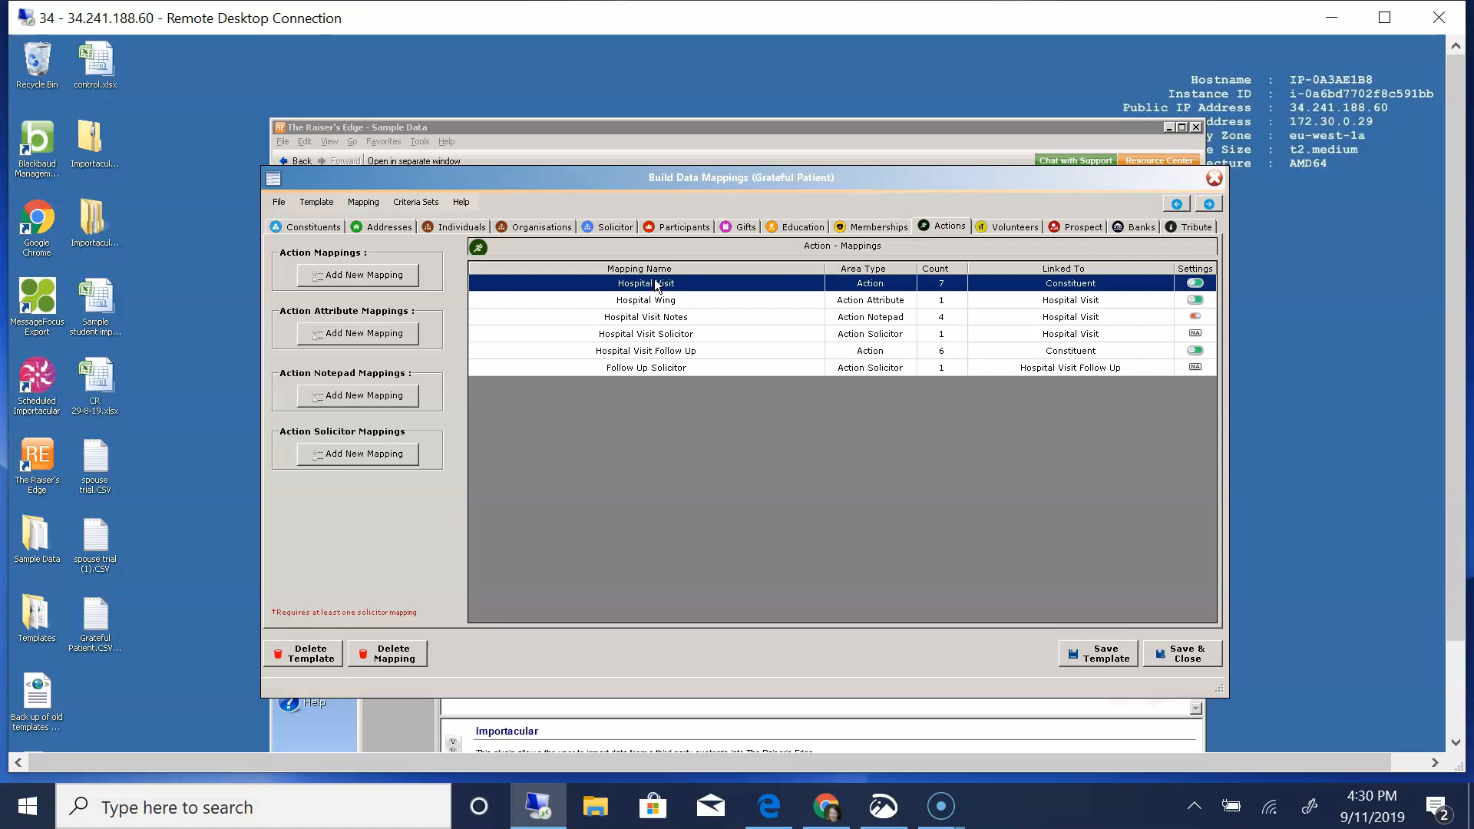
left_click(663, 353)
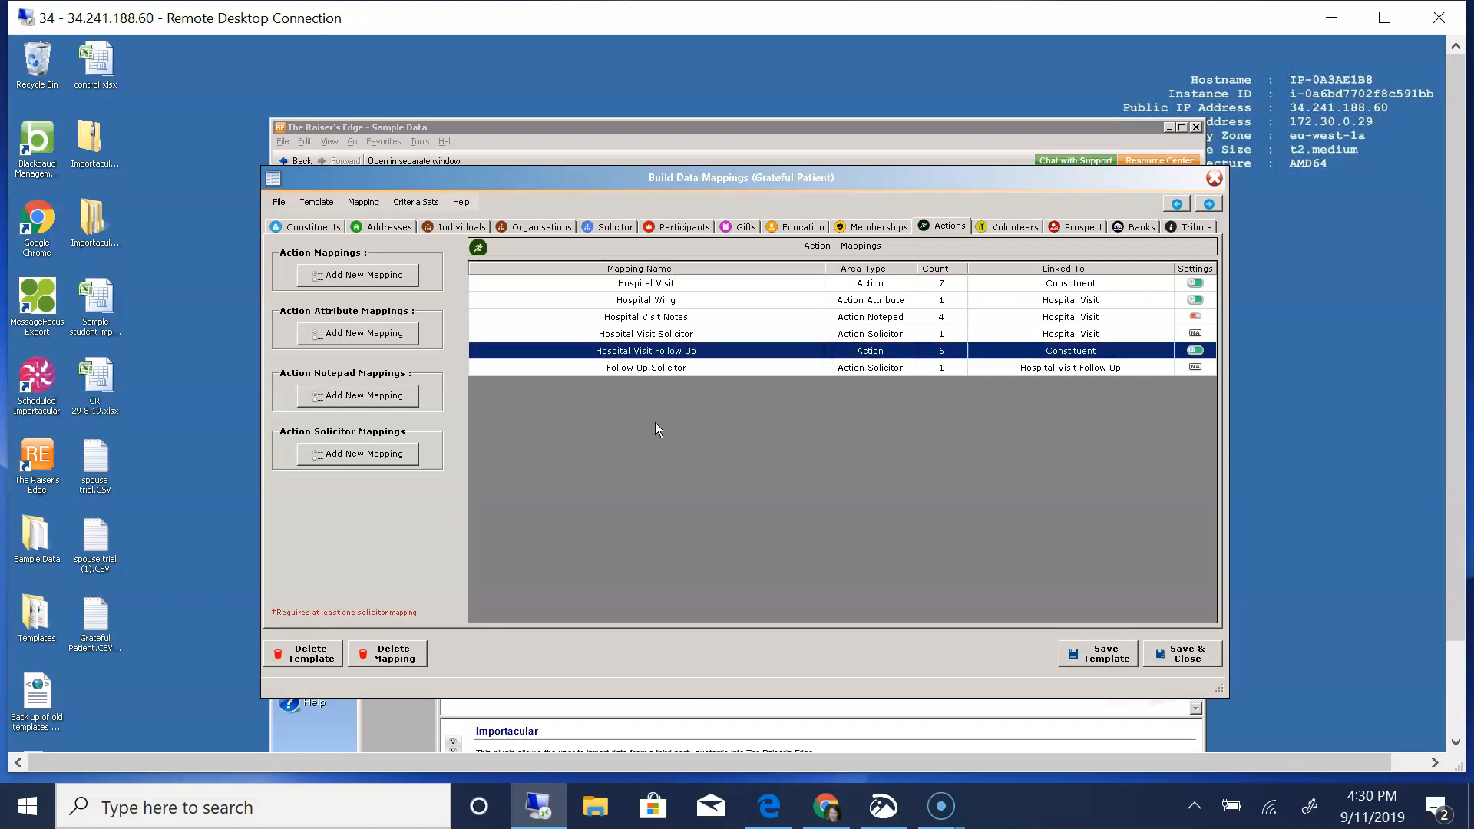
left_click(868, 335)
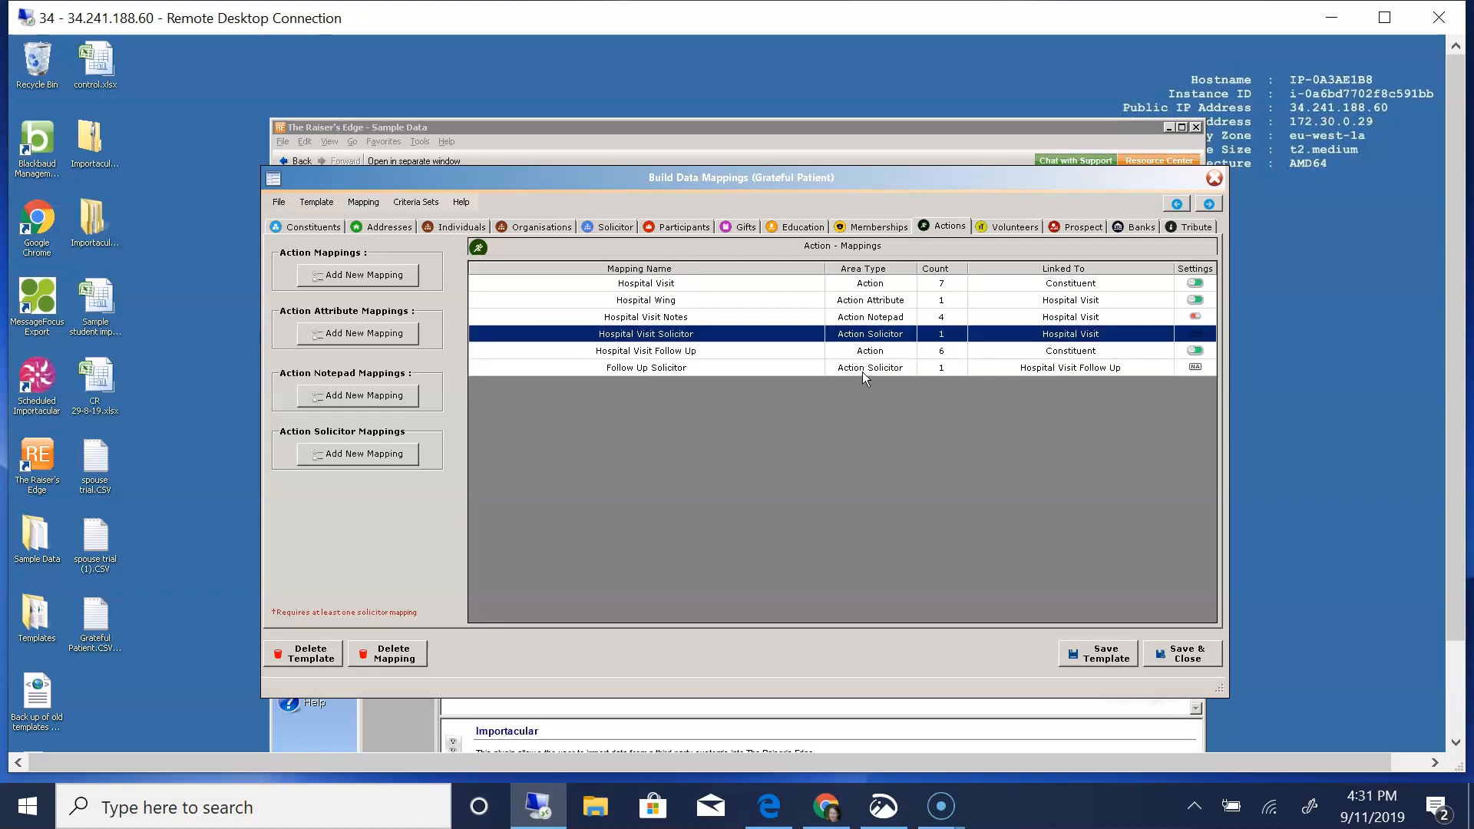
left_click(863, 371)
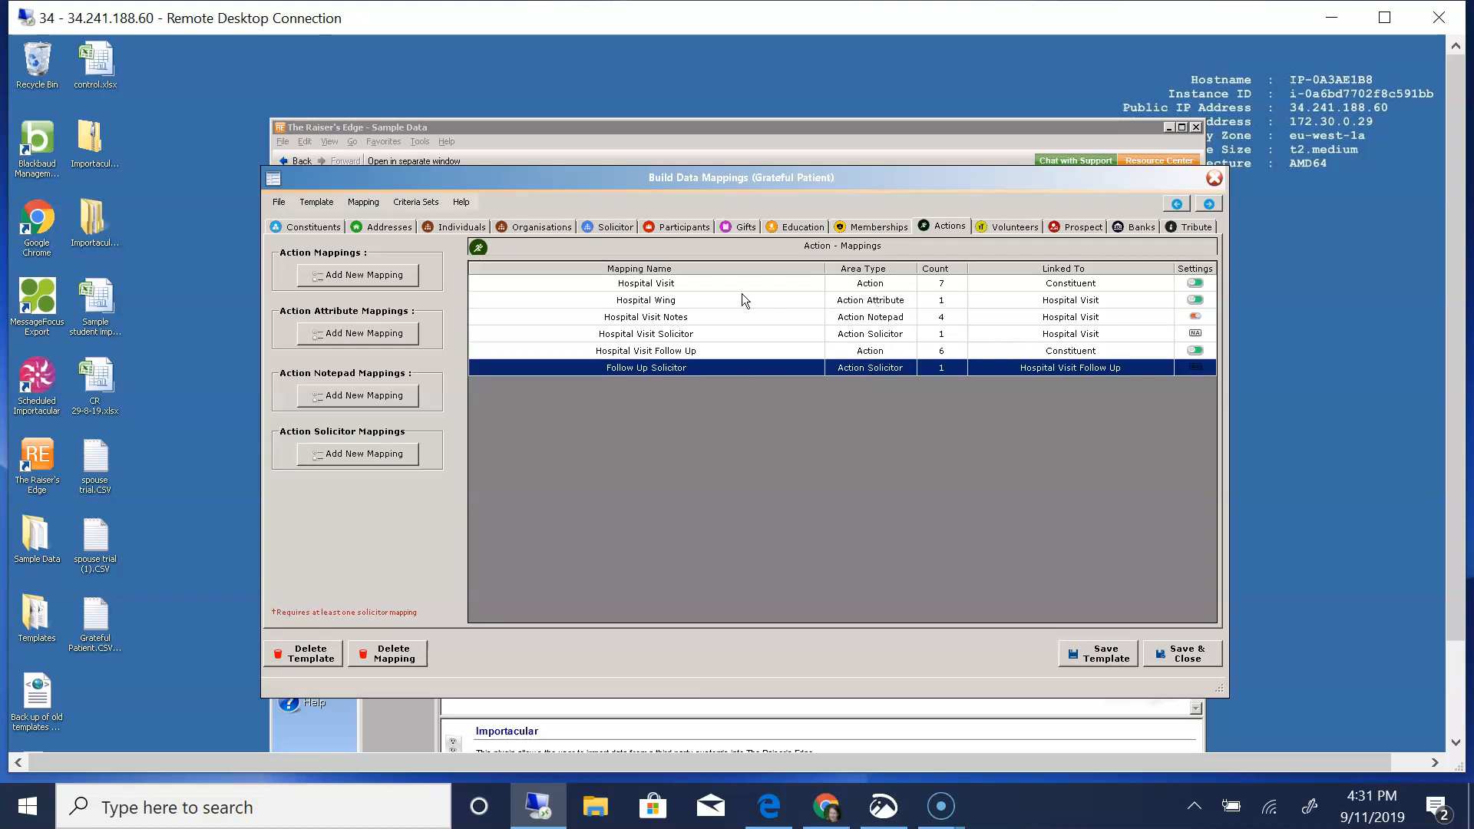
- Review the Hospital Visit action mapping's fields and link options, keep it linked to Constituent, and save it
double_click(657, 283)
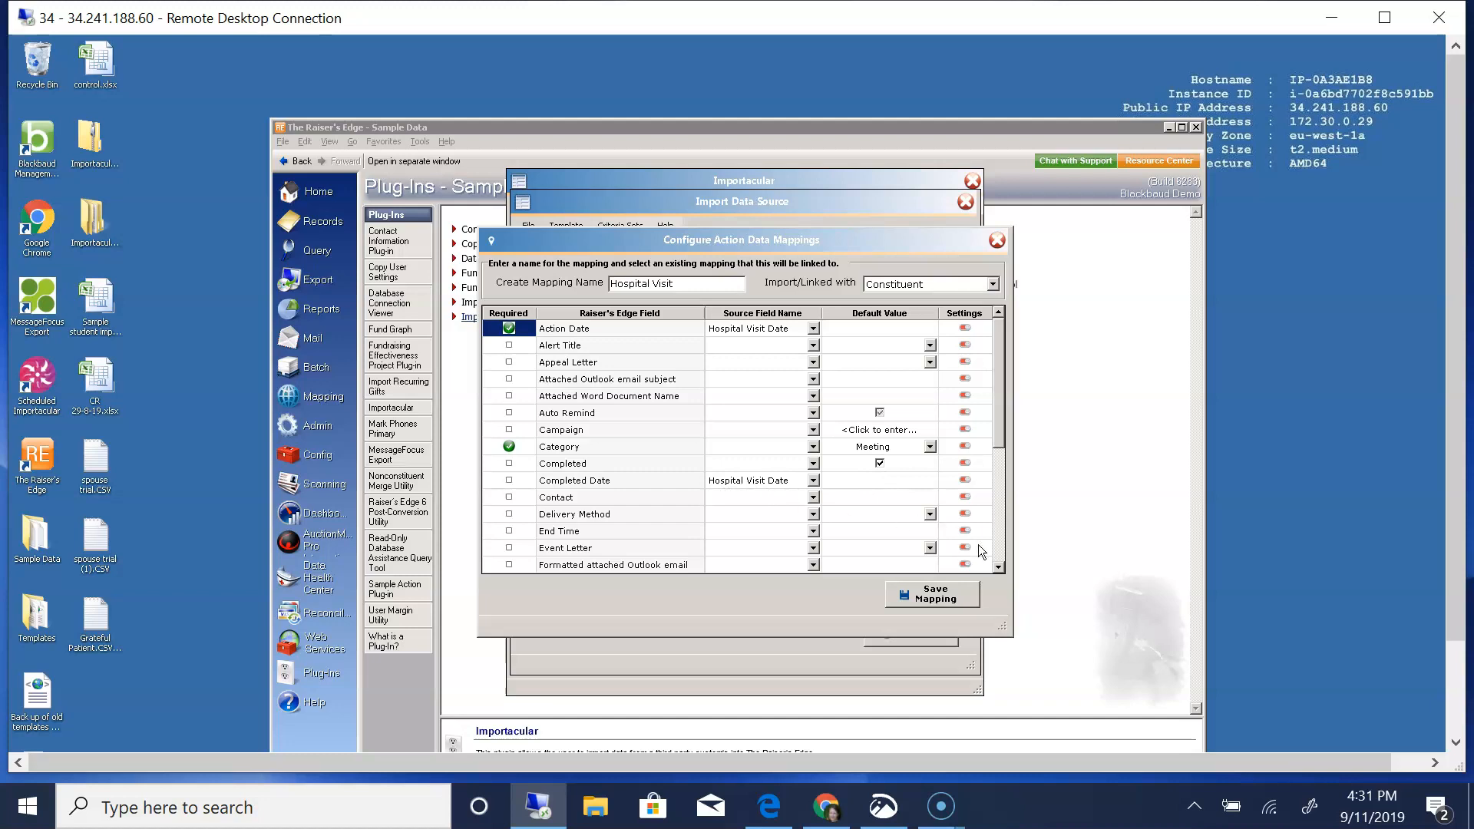
scroll(1001, 568, "down", 5)
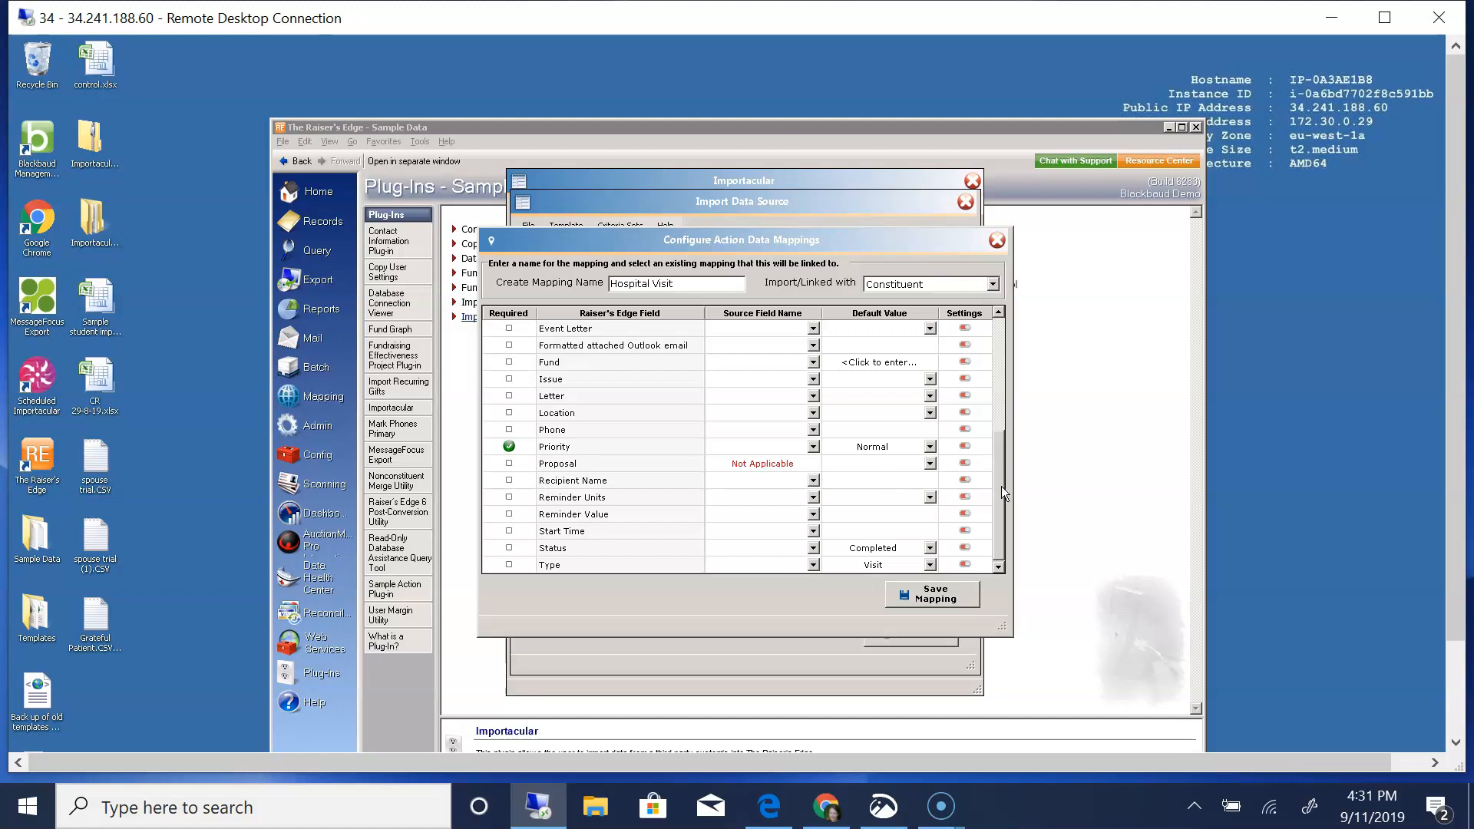
left_click_drag(999, 489, 1003, 328)
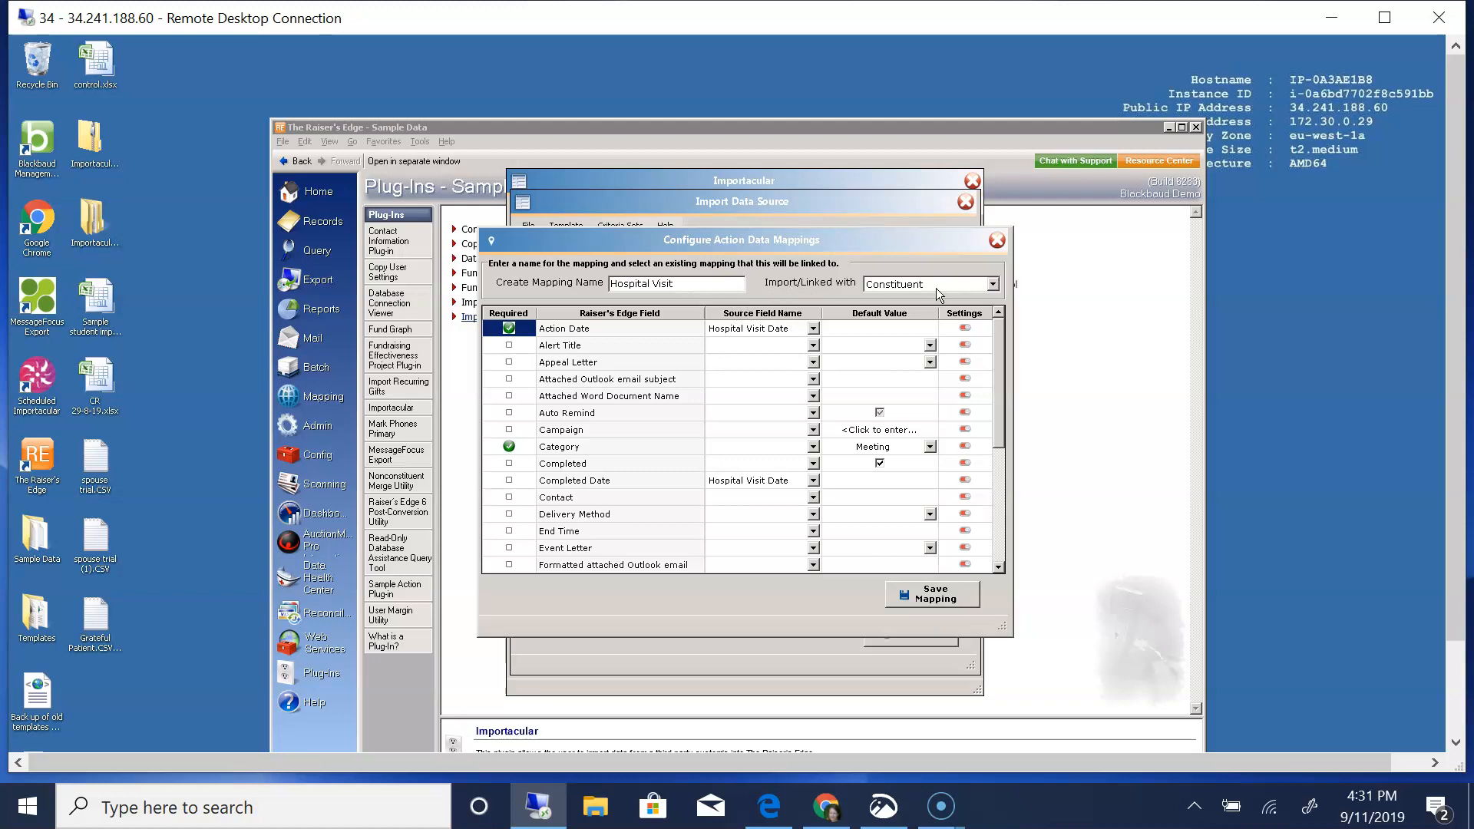
left_click(992, 285)
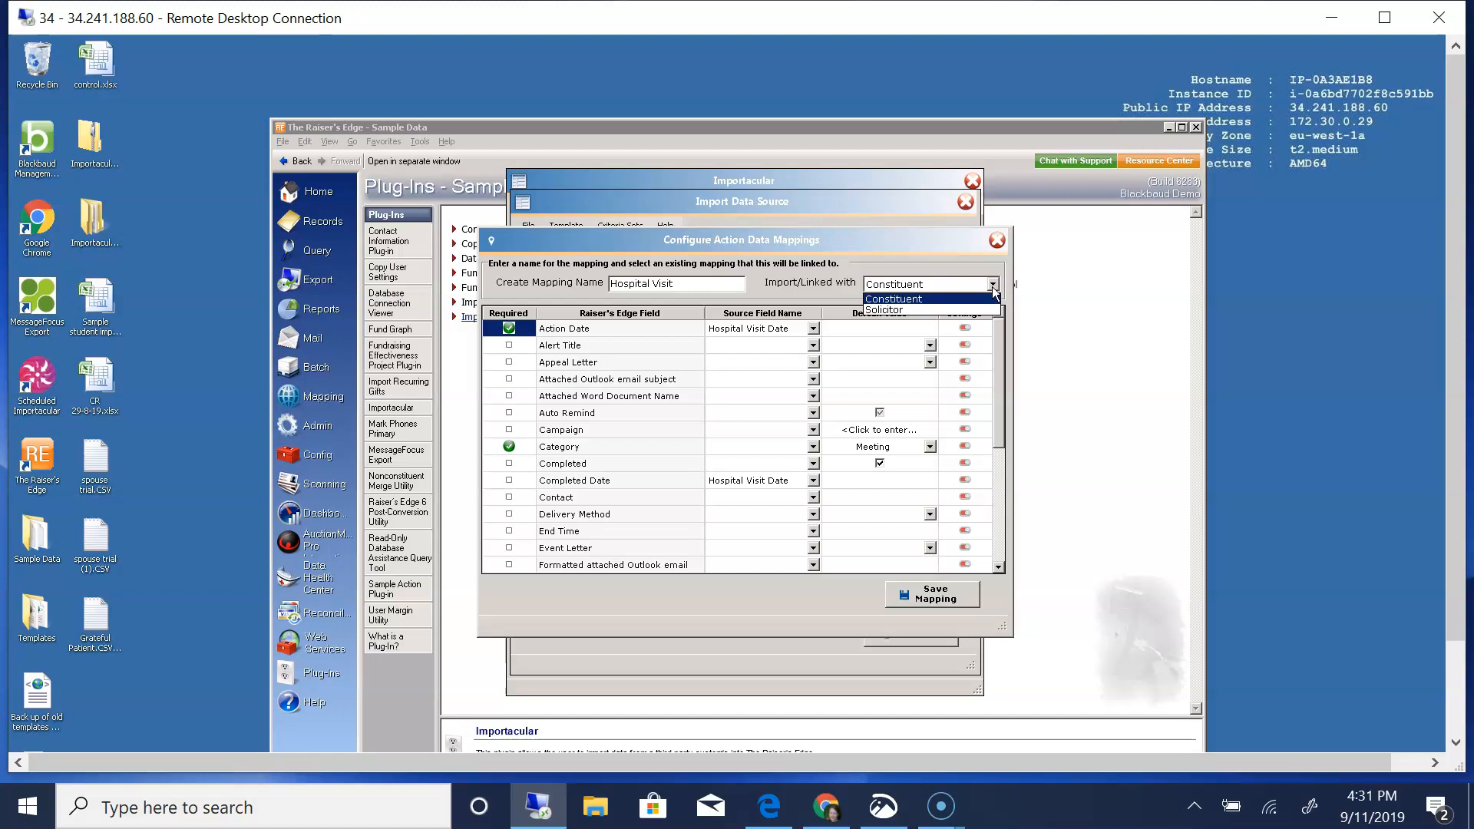
left_click(993, 286)
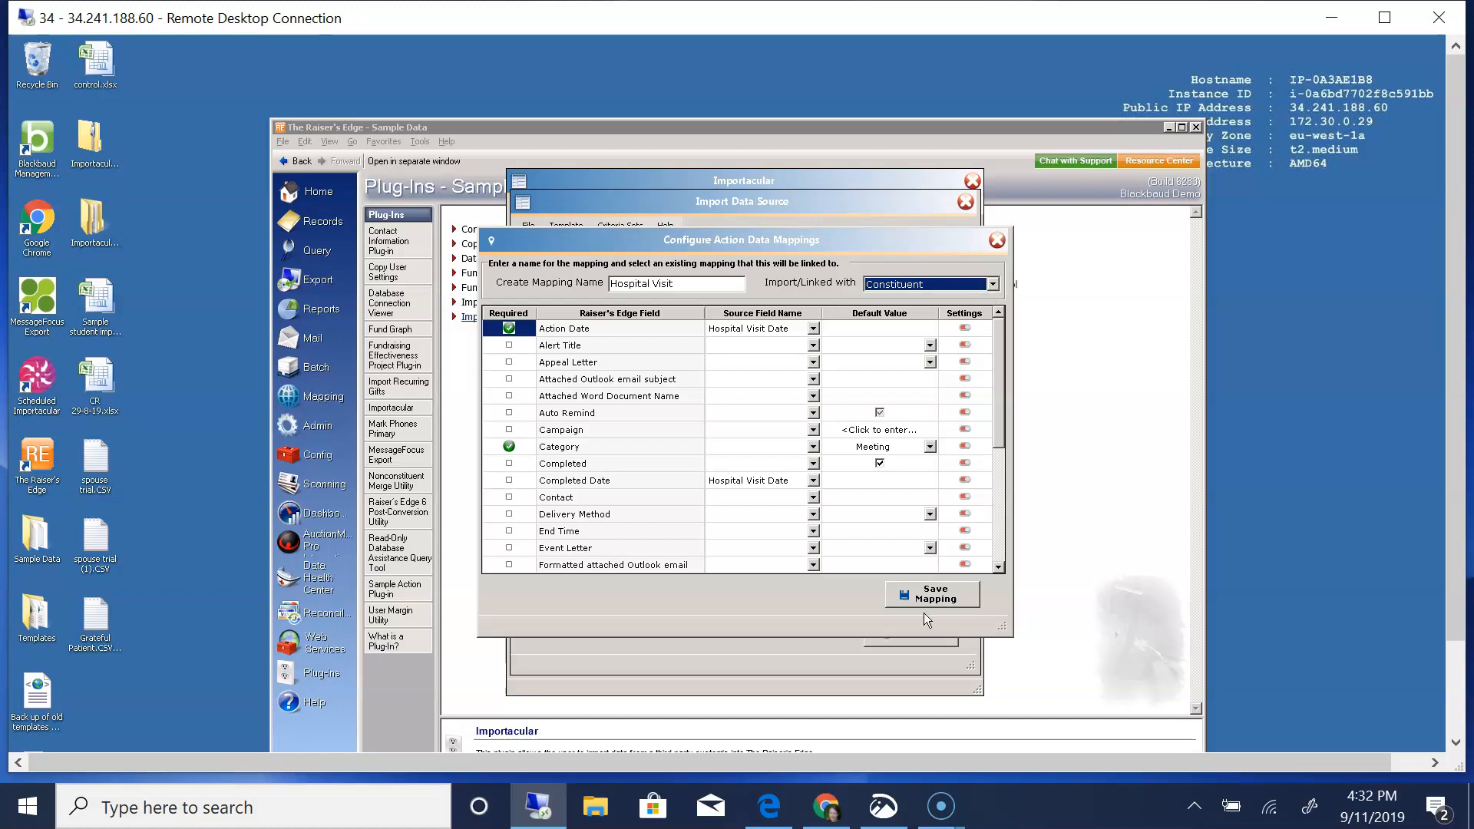
left_click(943, 597)
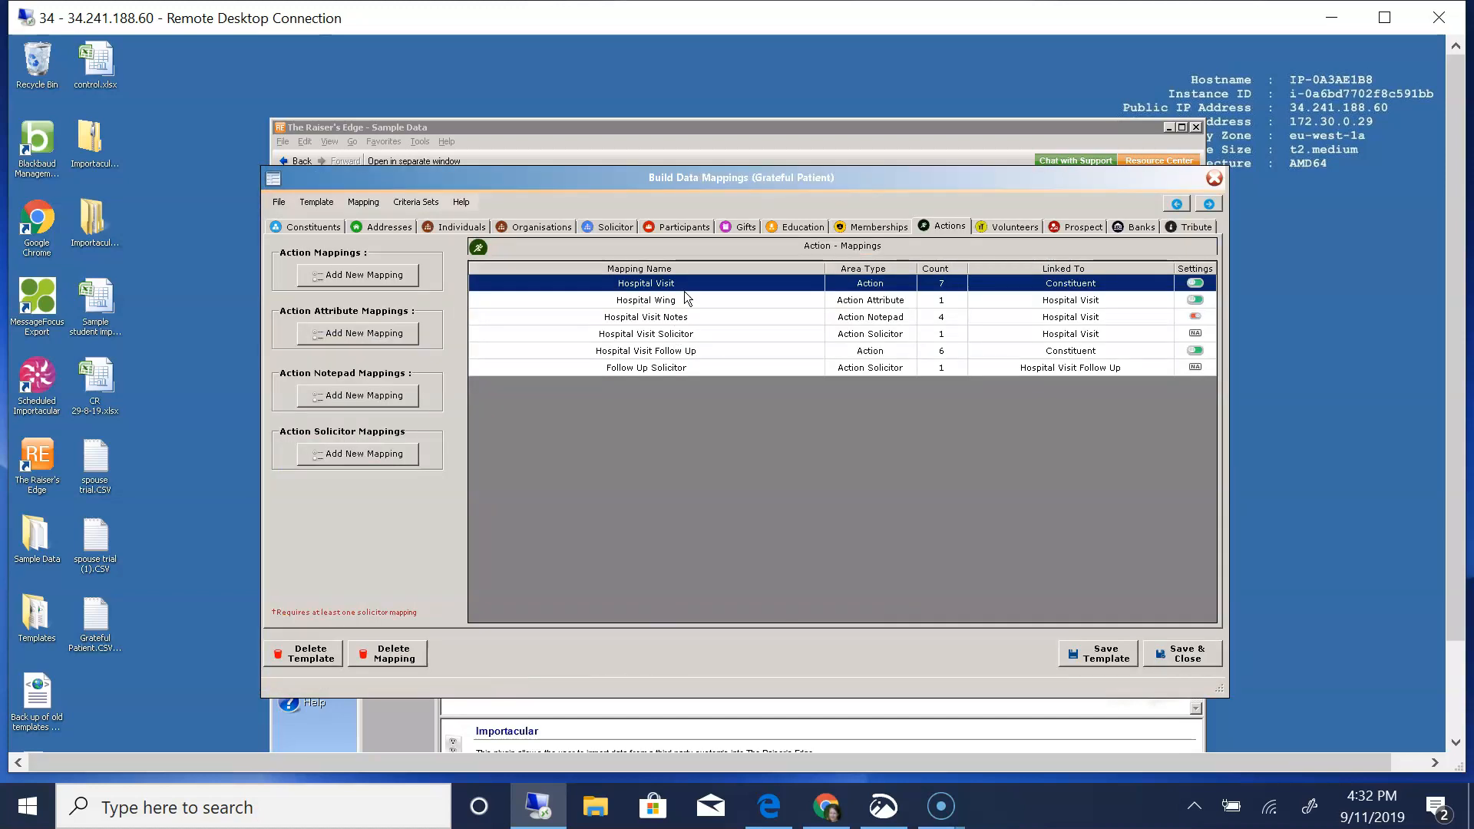
- In the Hospital Wing action attribute mapping, default Category to Hospital Wing, map Date to Hospital Visit Date and Description to Hospital Wing, and save it
left_click(585, 300)
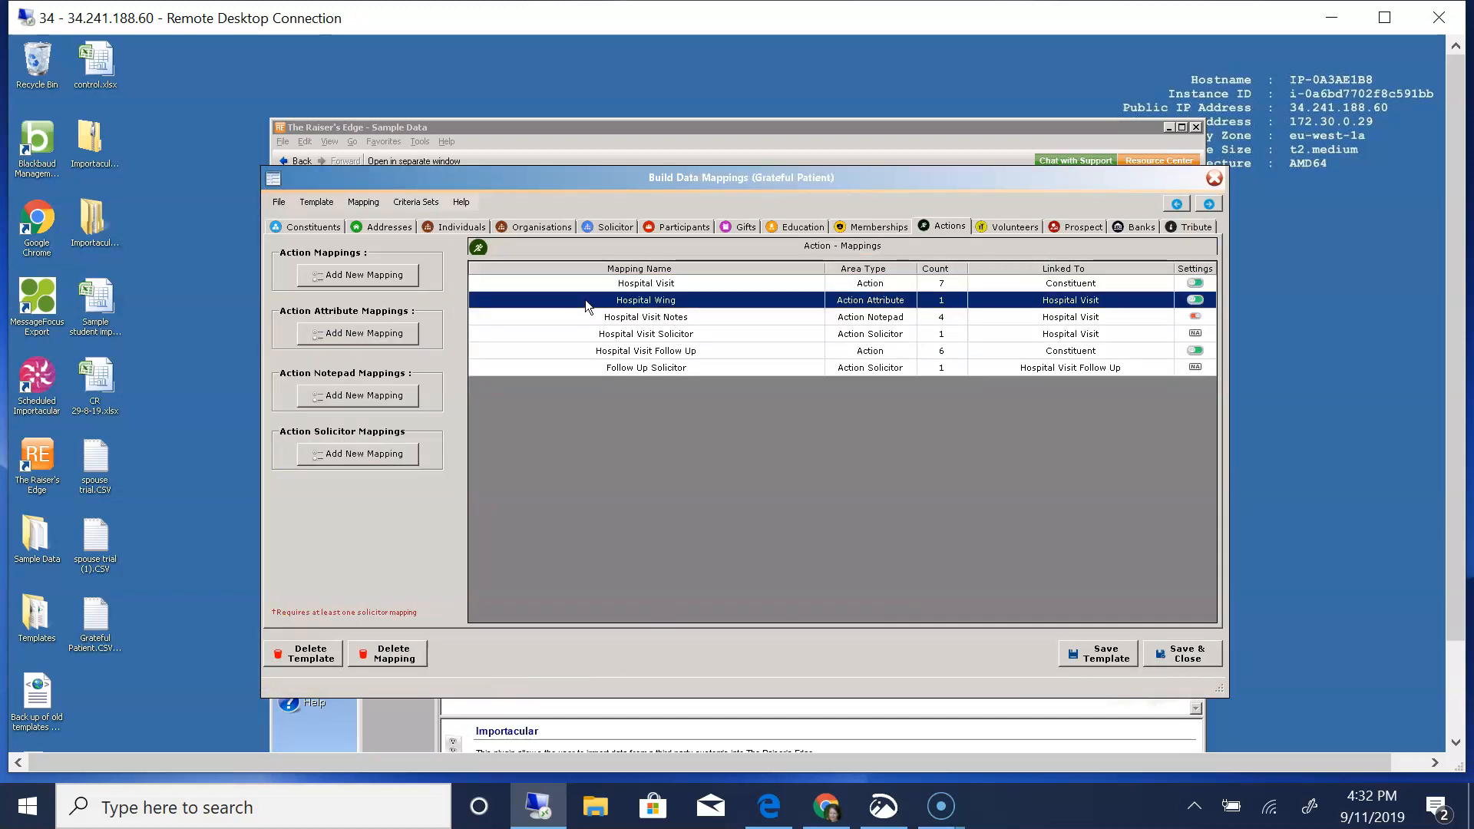
double_click(666, 302)
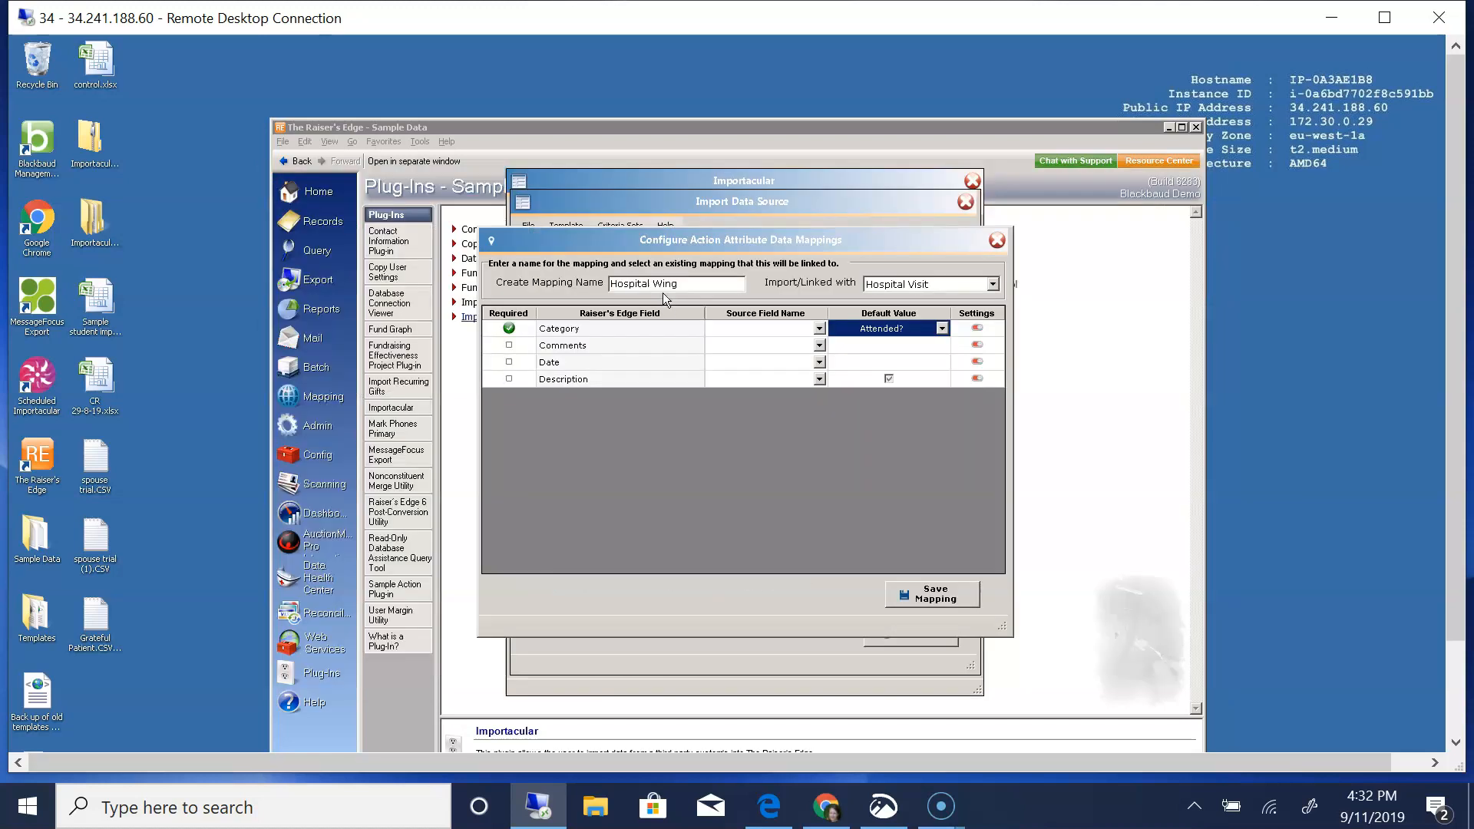
left_click(941, 328)
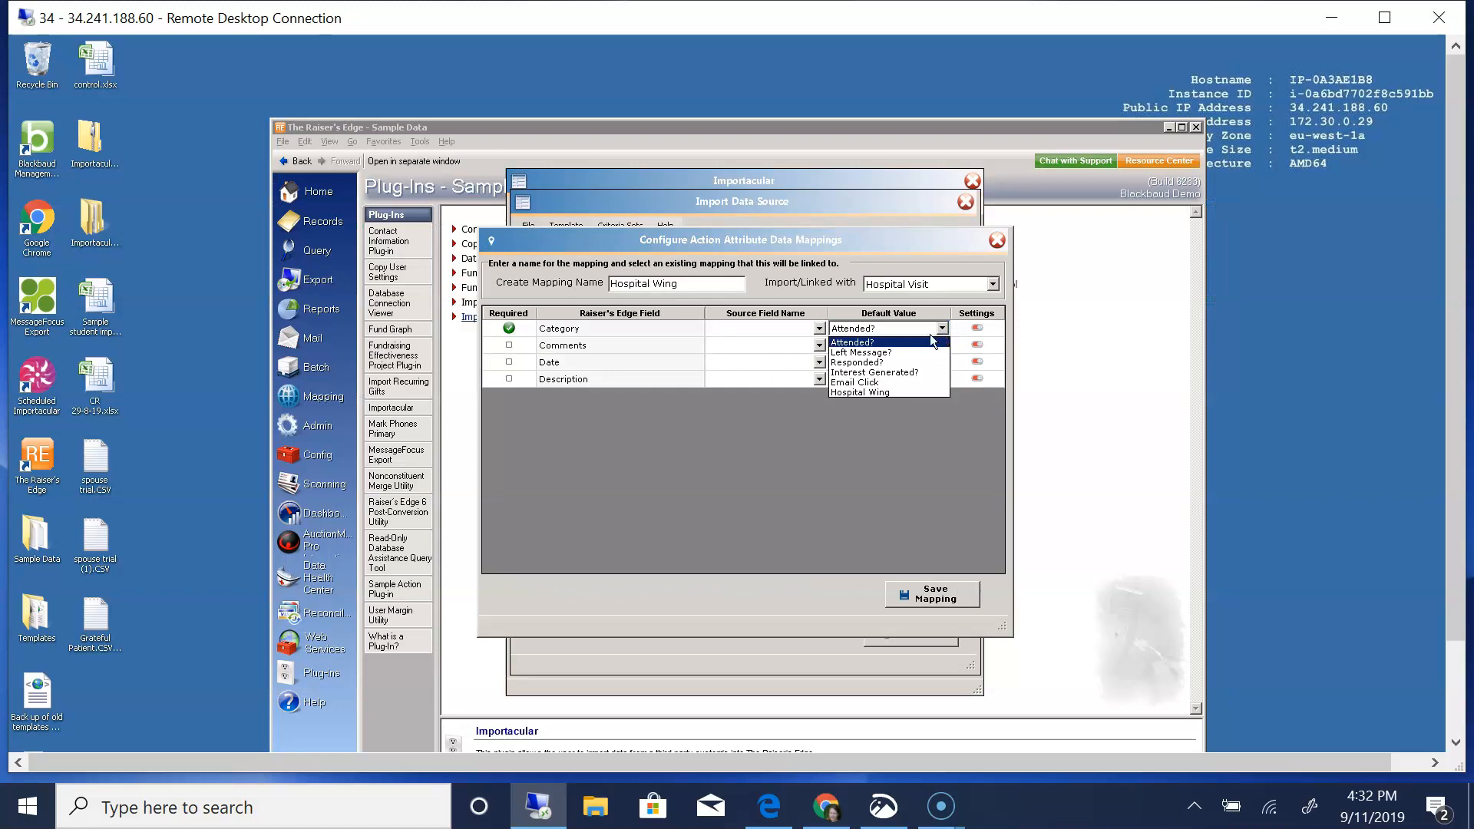
left_click(884, 393)
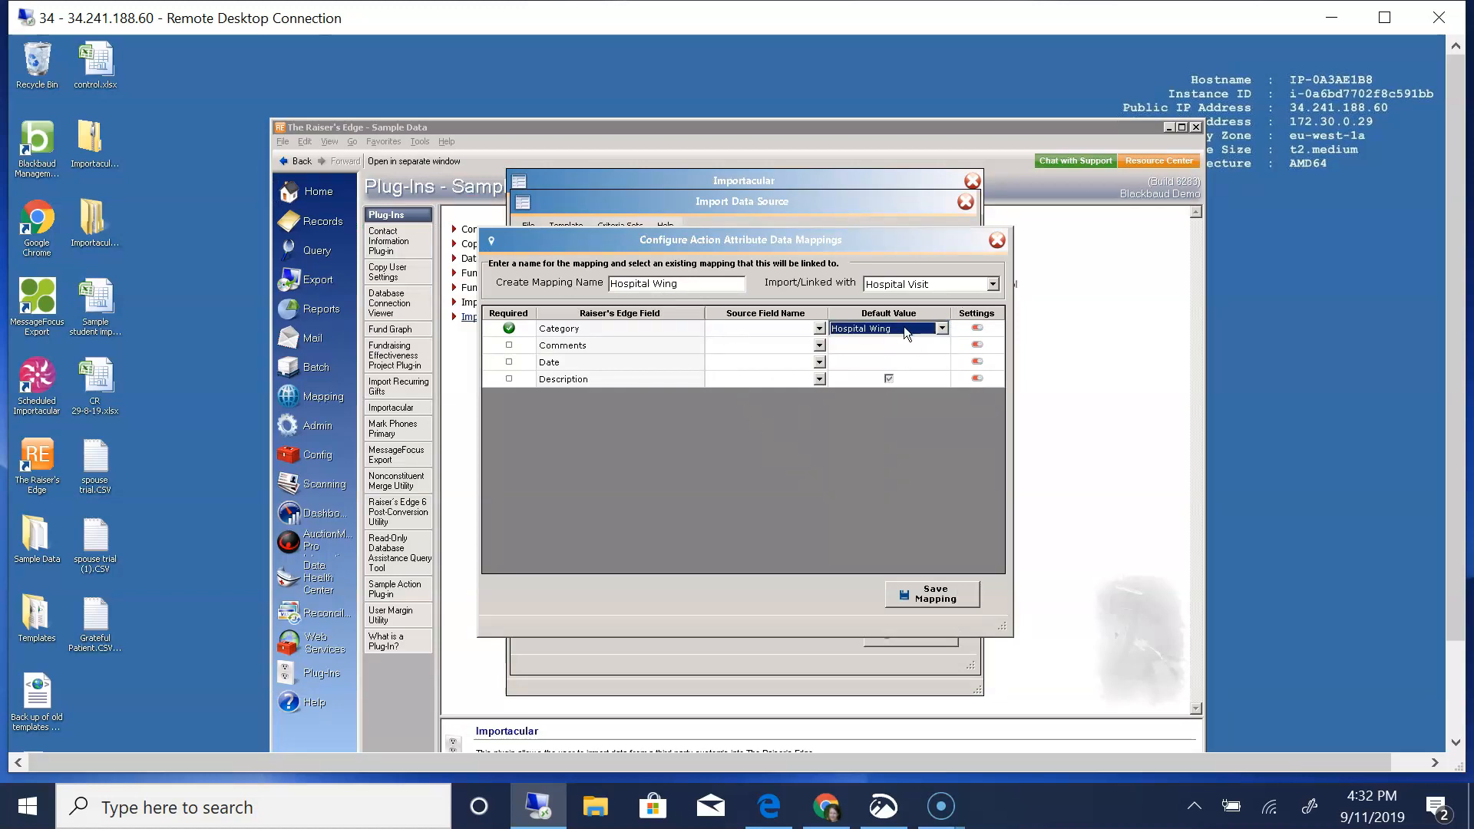
left_click(819, 361)
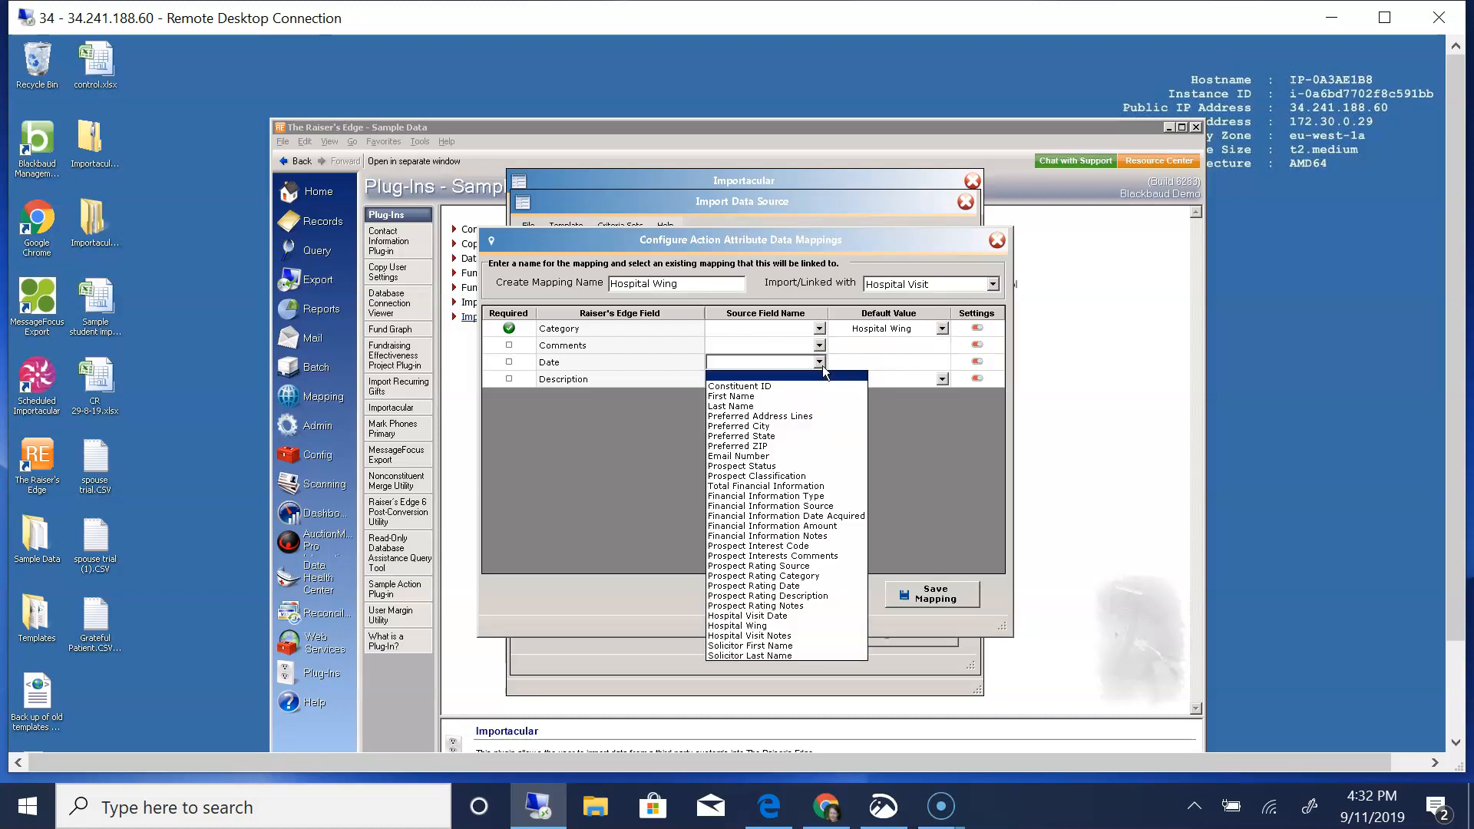
left_click(774, 617)
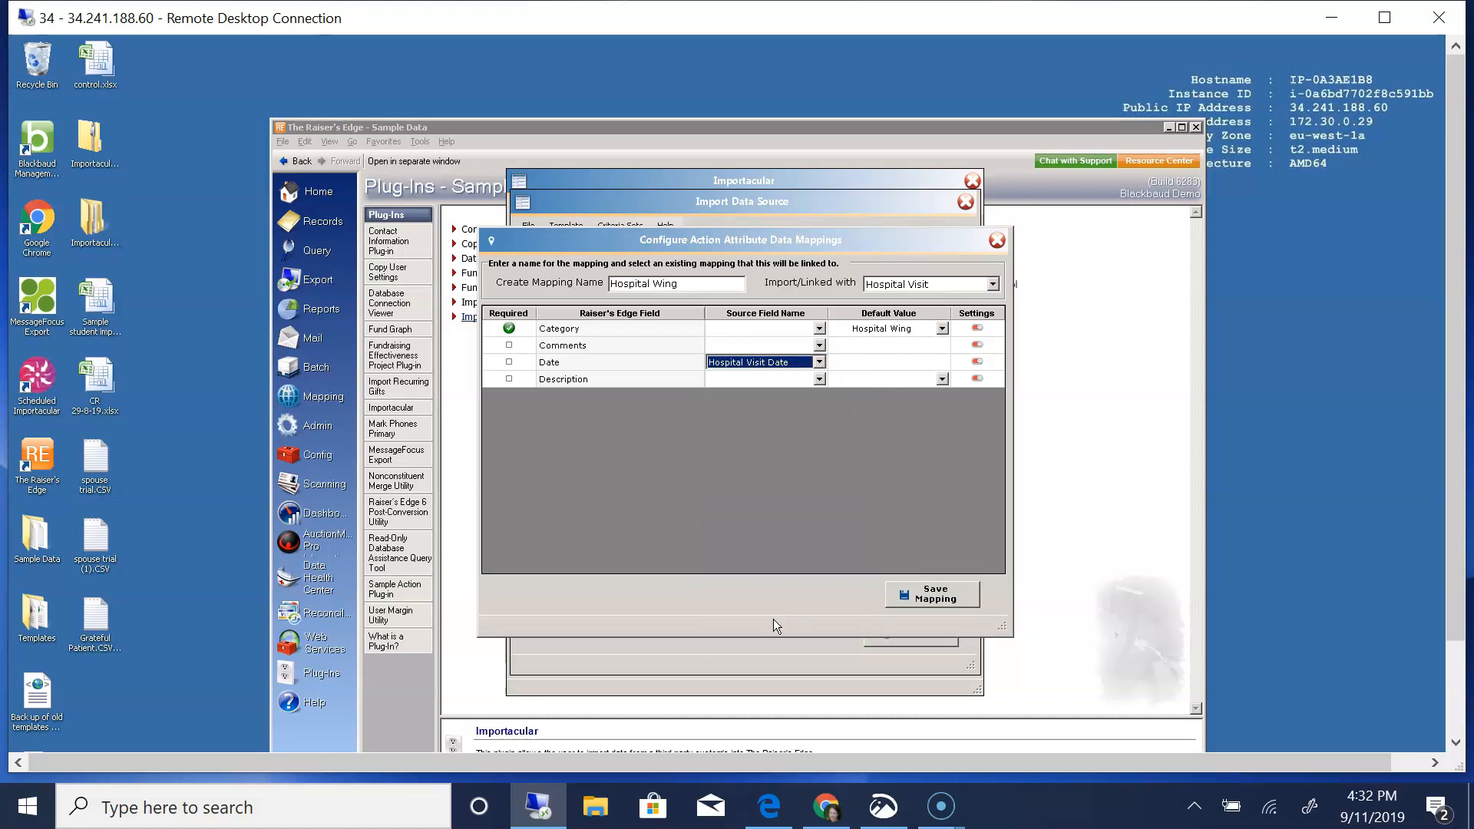
left_click(818, 377)
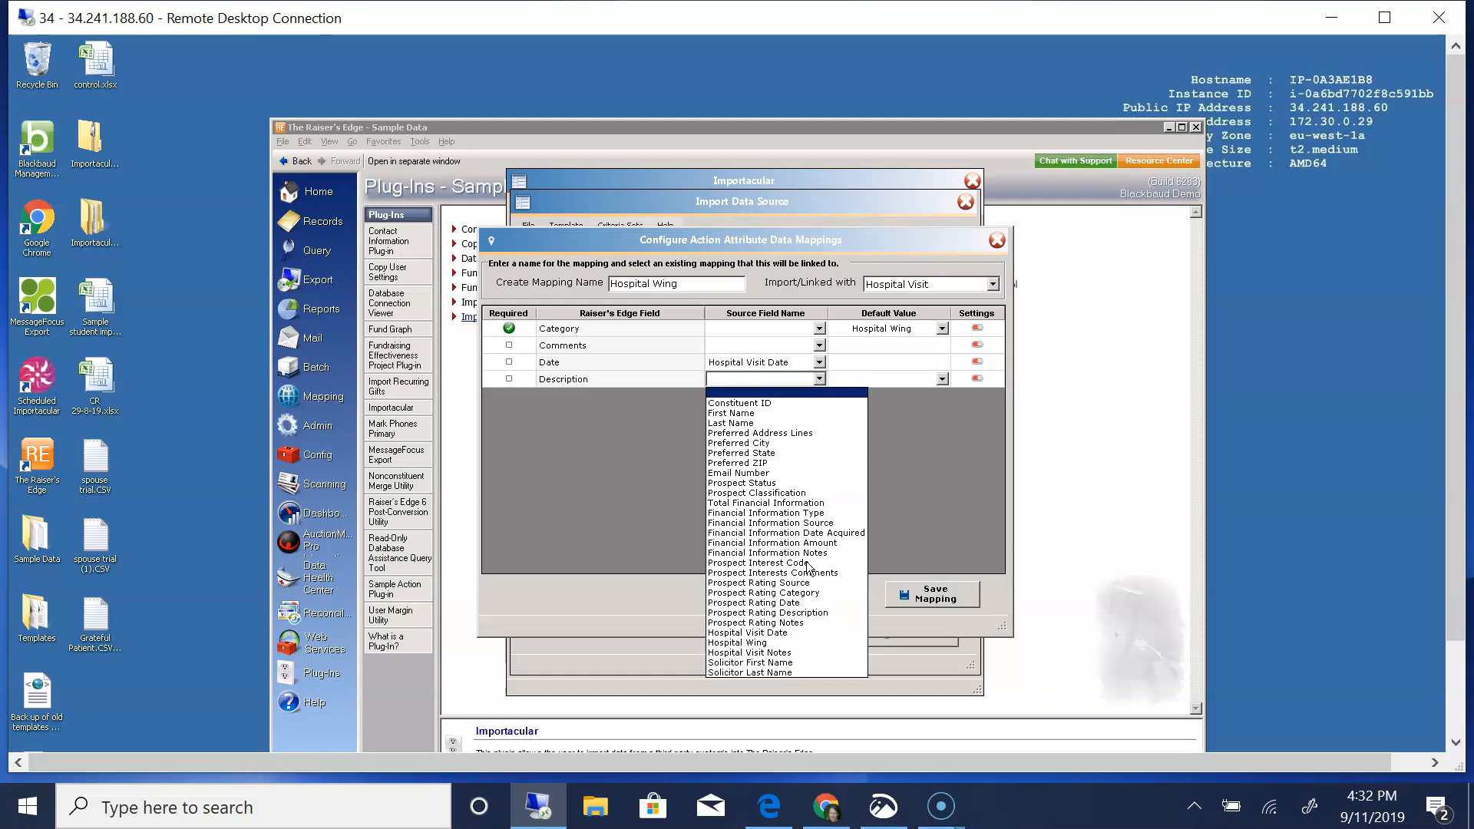
left_click(766, 645)
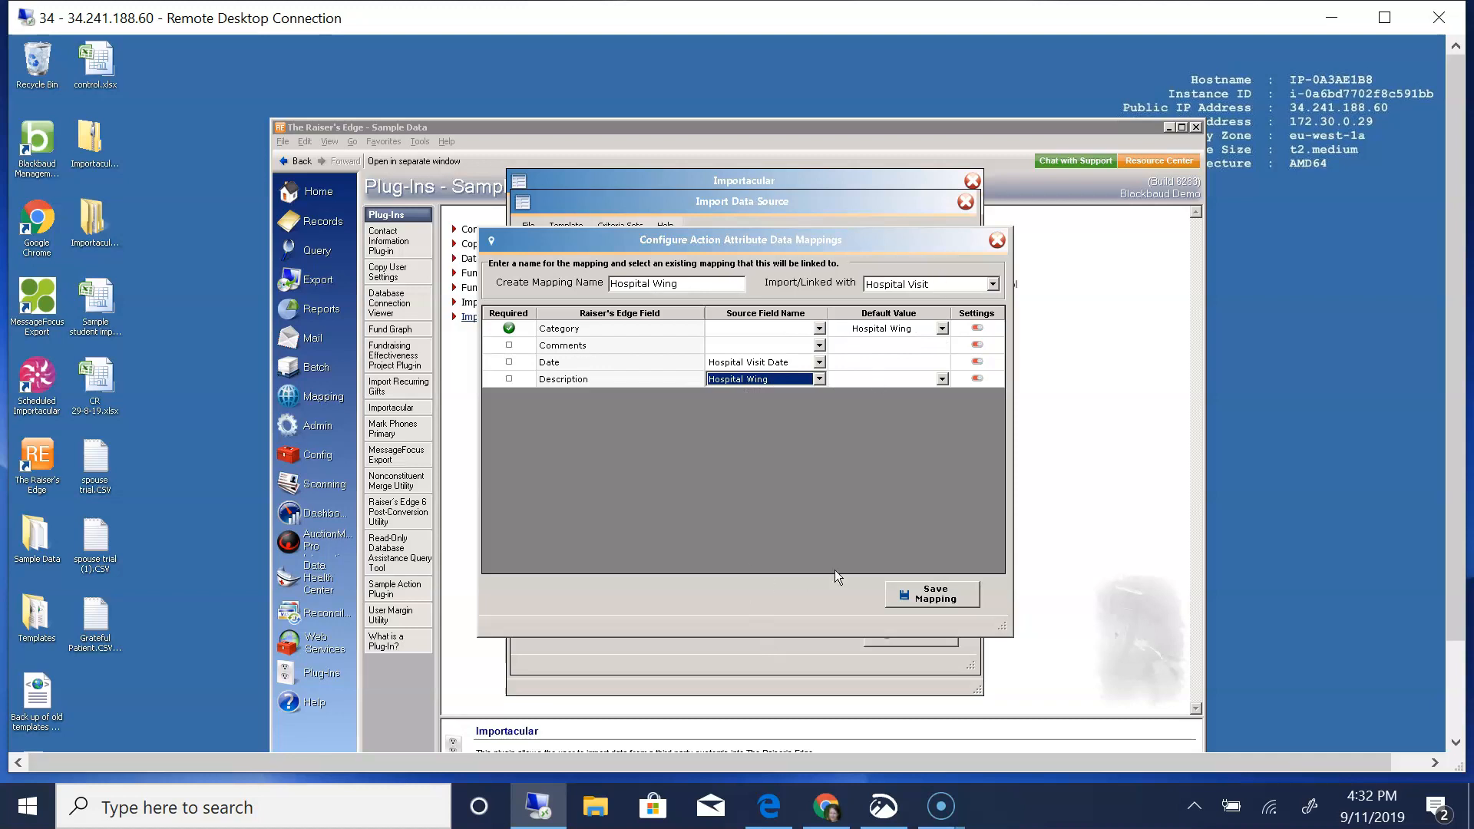
left_click(935, 595)
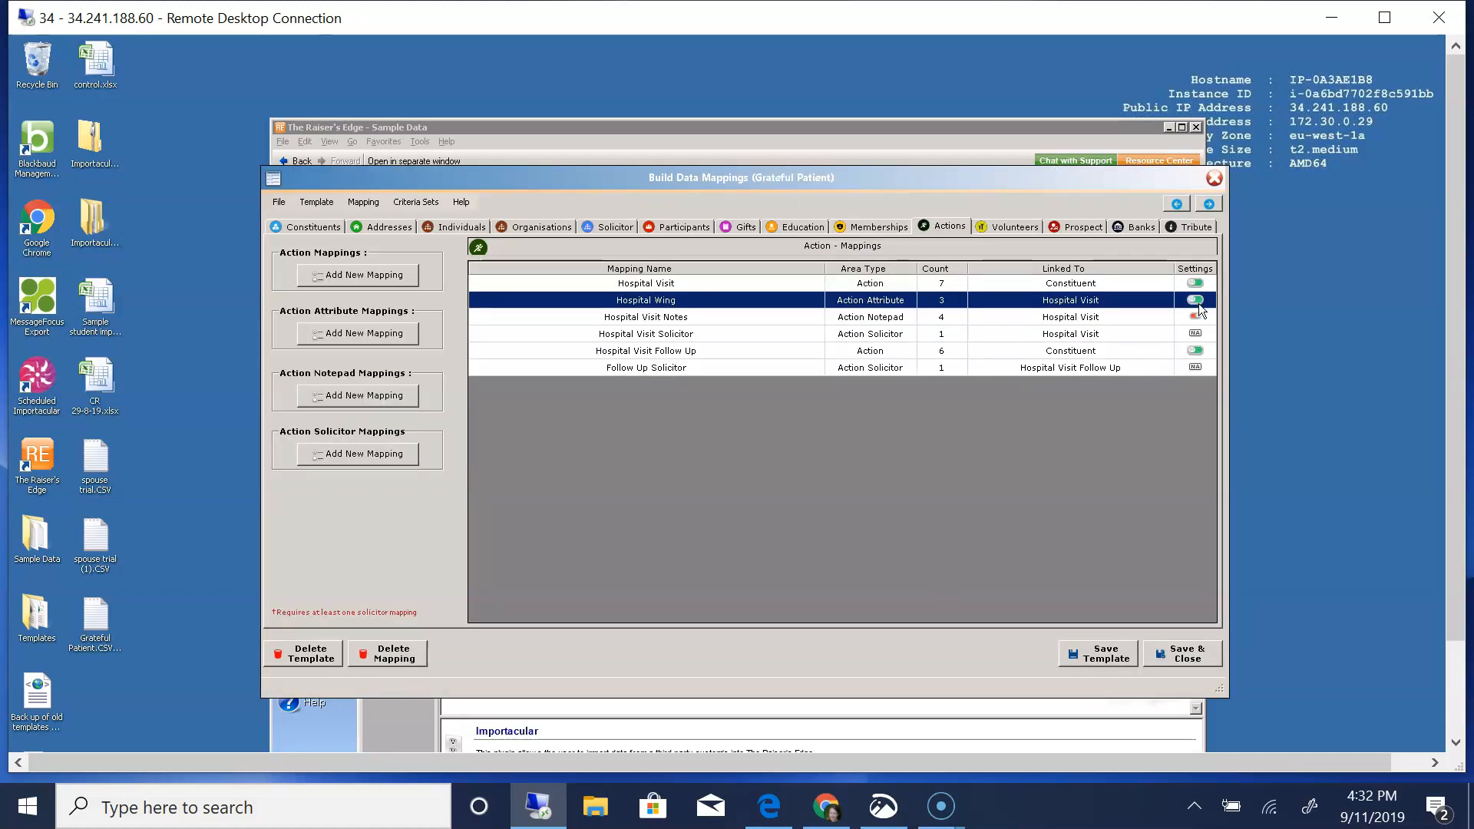
- Examine the attribute overwrite and matching settings of the Hospital Wing mapping, leaving them without saving
left_click(1194, 300)
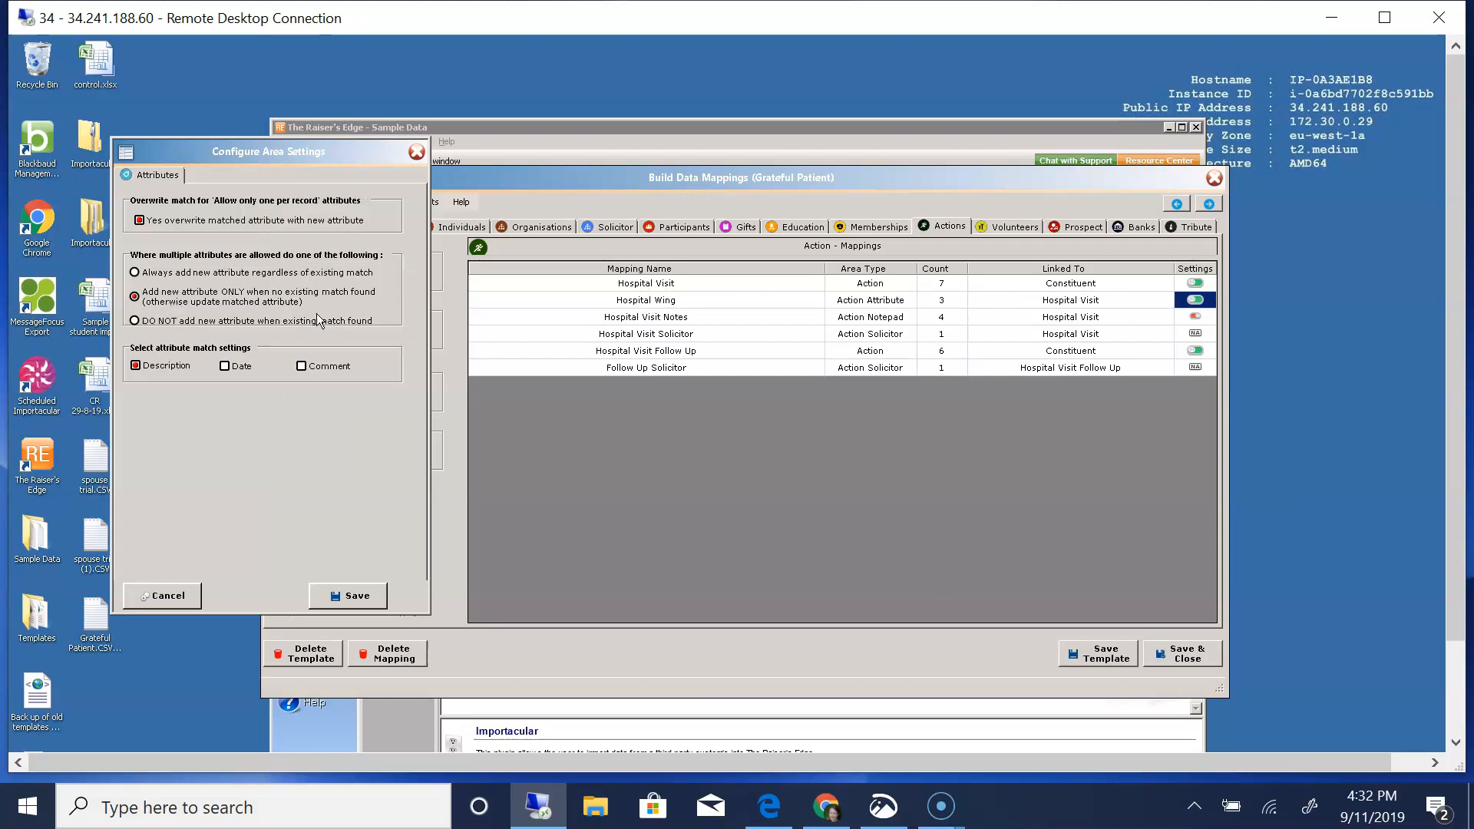
left_click(168, 595)
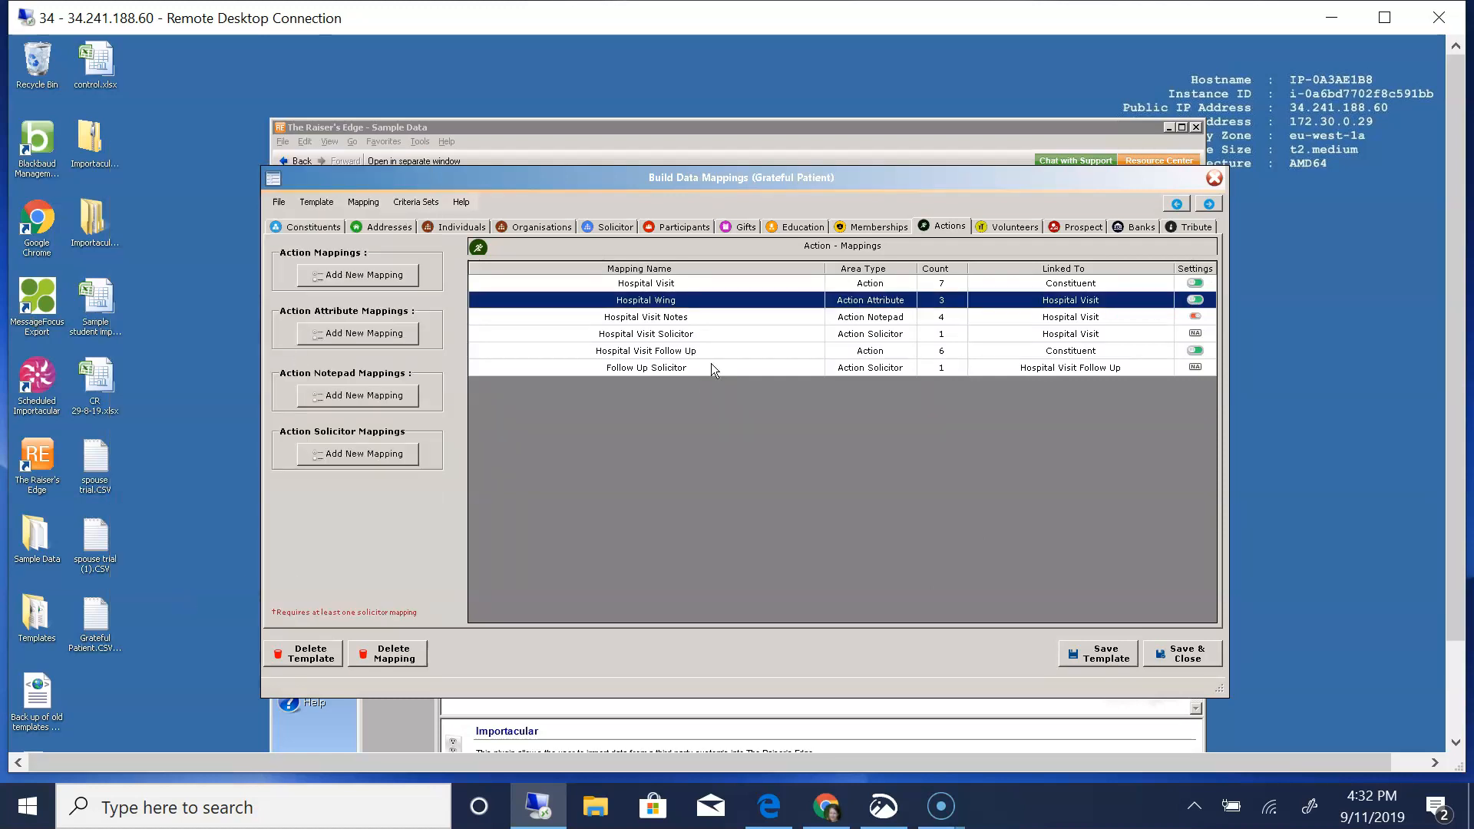
- Review the Hospital Visit Notes action notepad mapping and its link options, keep it linked to Hospital Visit, and save it
double_click(610, 318)
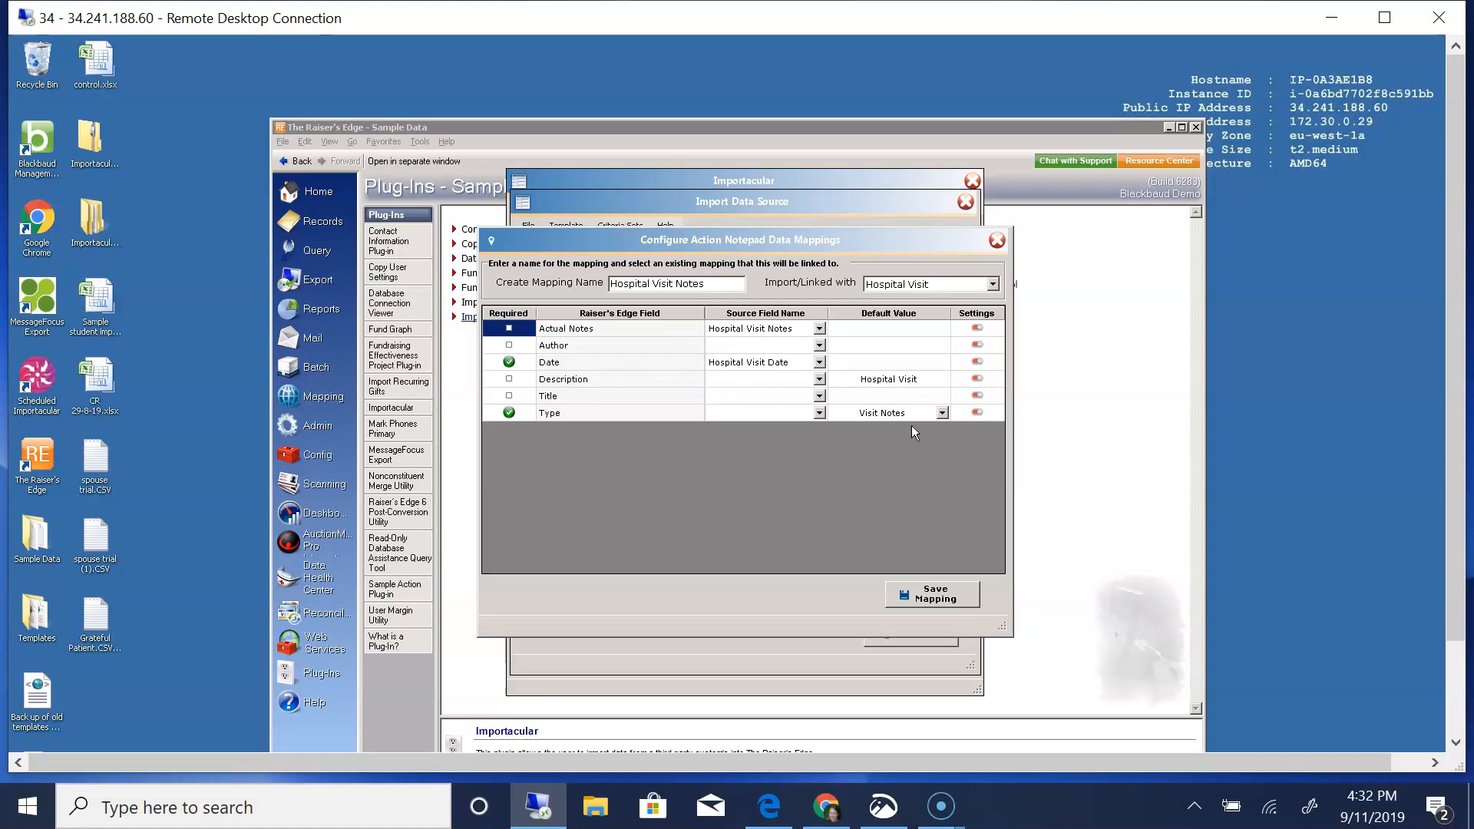
left_click(993, 284)
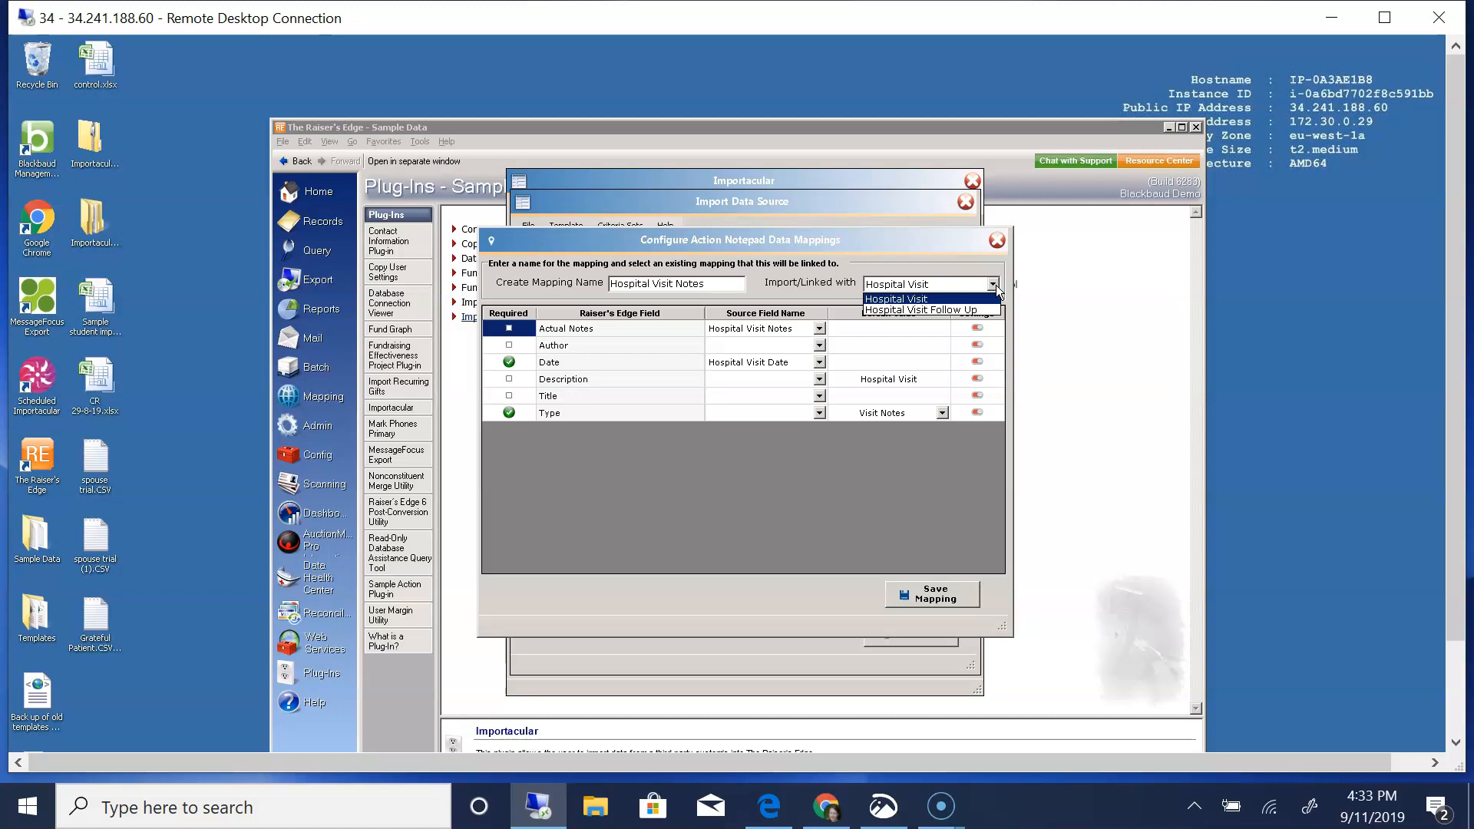
left_click(942, 596)
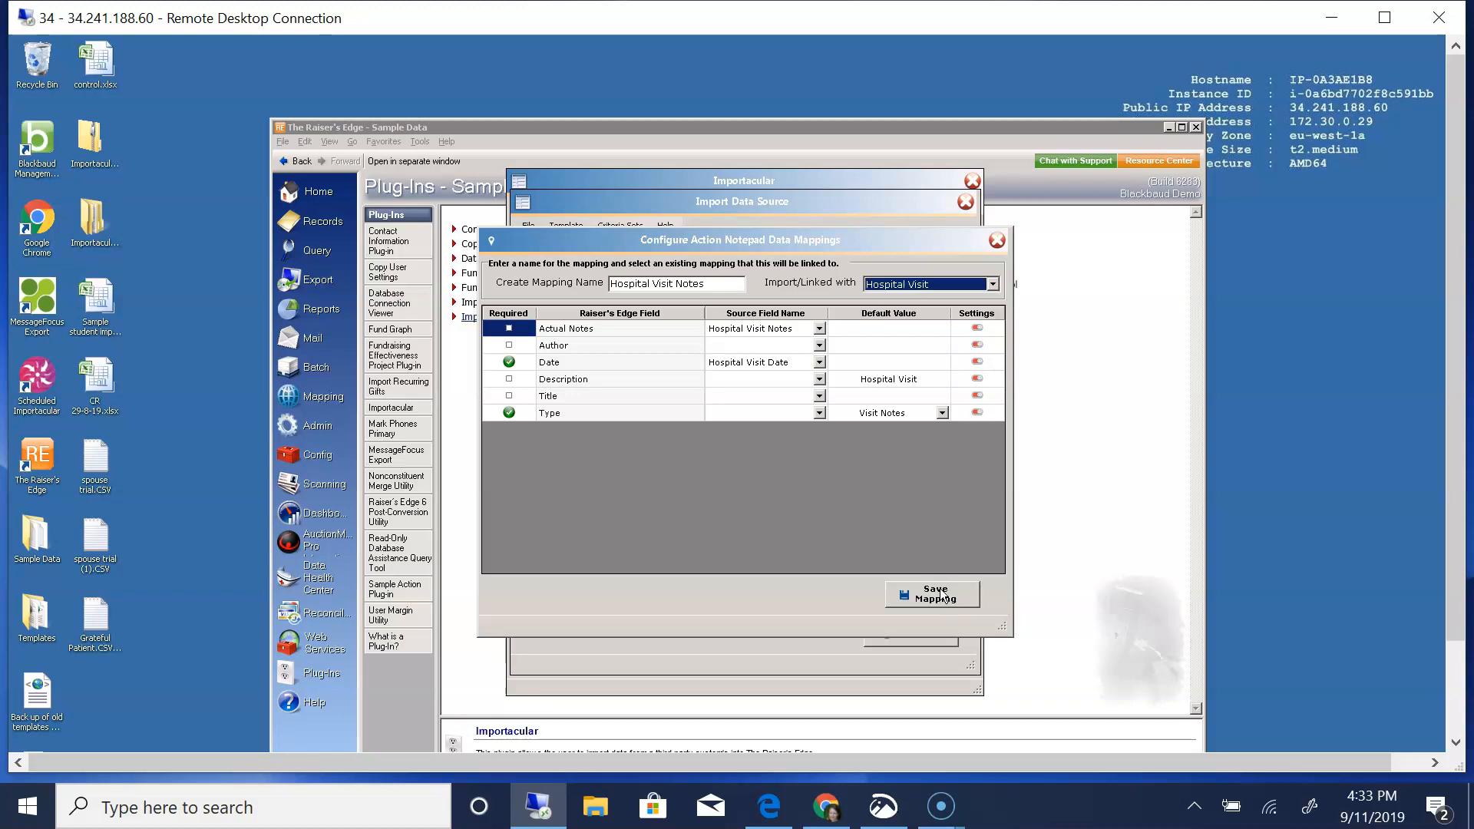
left_click(942, 595)
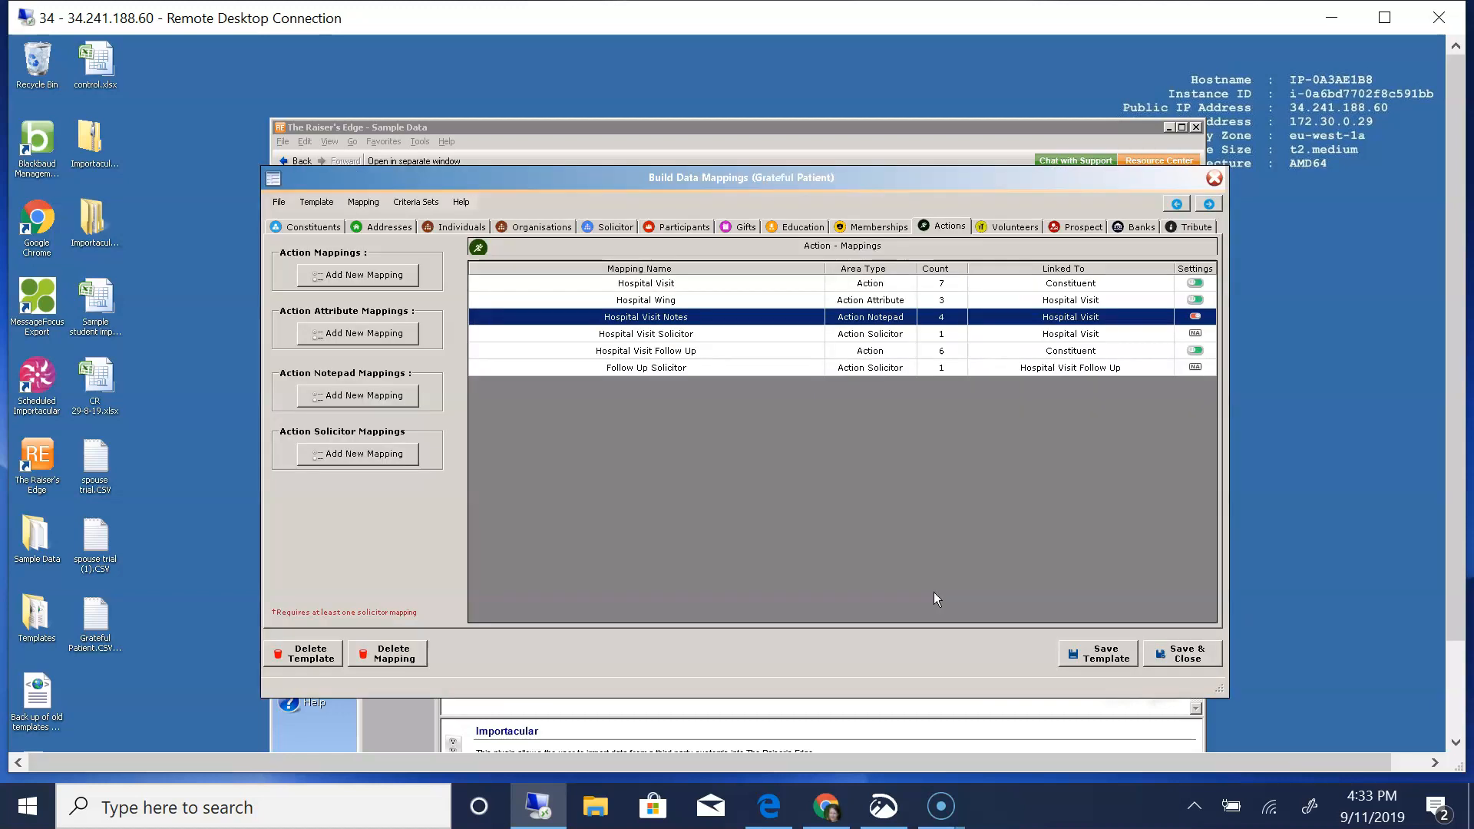
- Check the default value and link options of the Hospital Visit Solicitor mapping, keep Solicitor and Hospital Visit, and save it
double_click(669, 339)
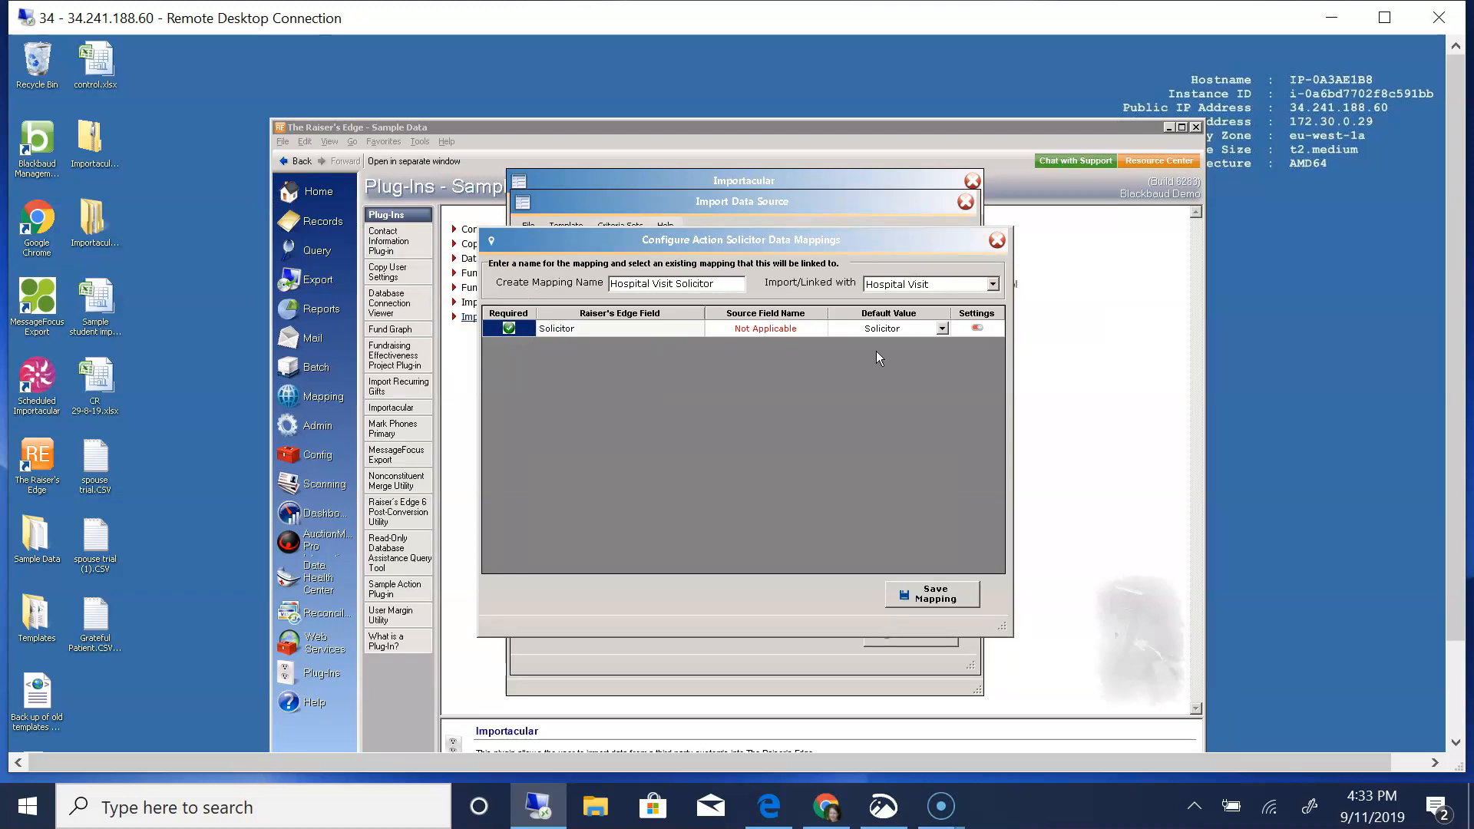
left_click(941, 329)
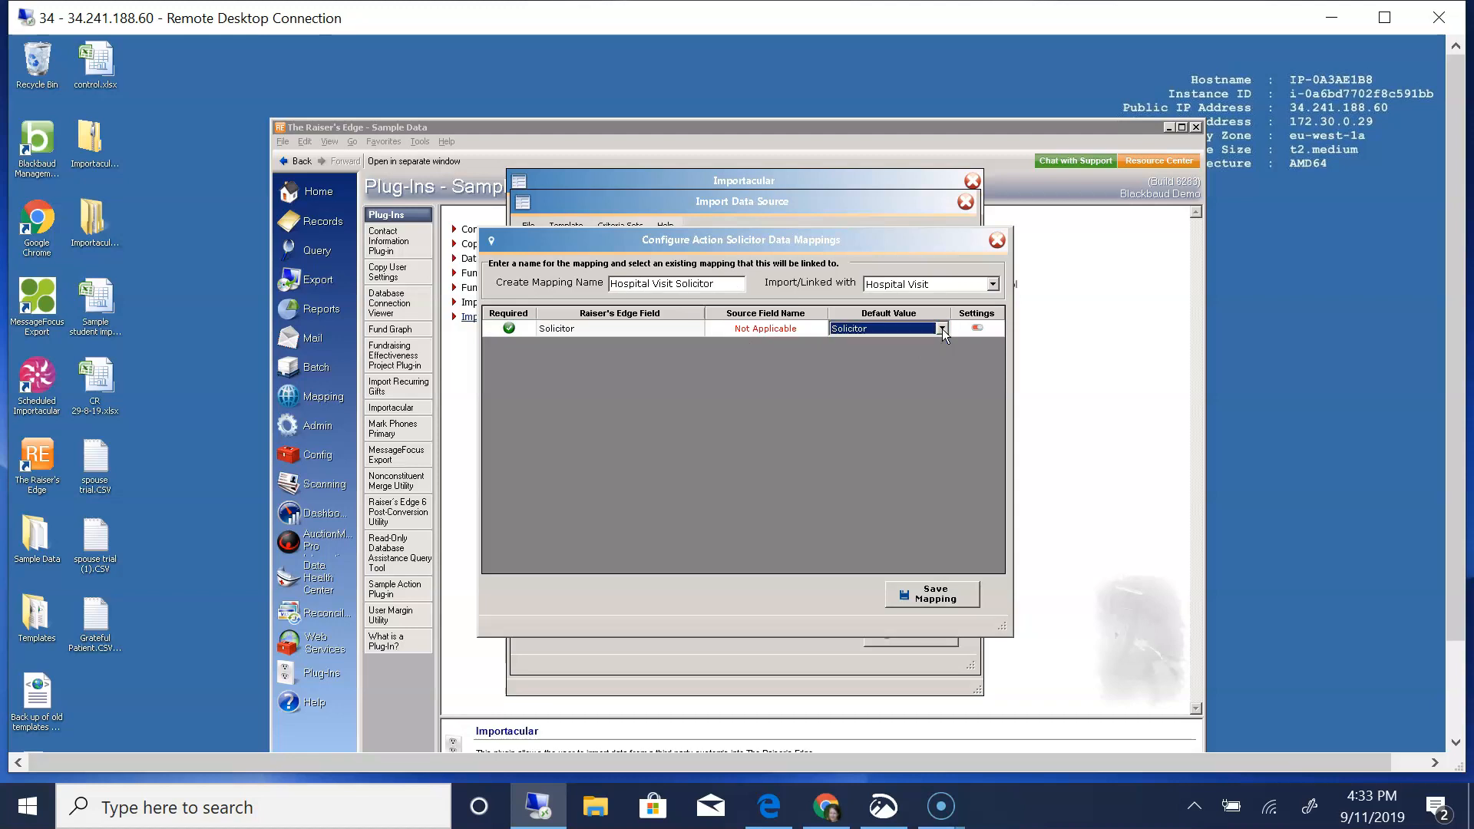
left_click(993, 284)
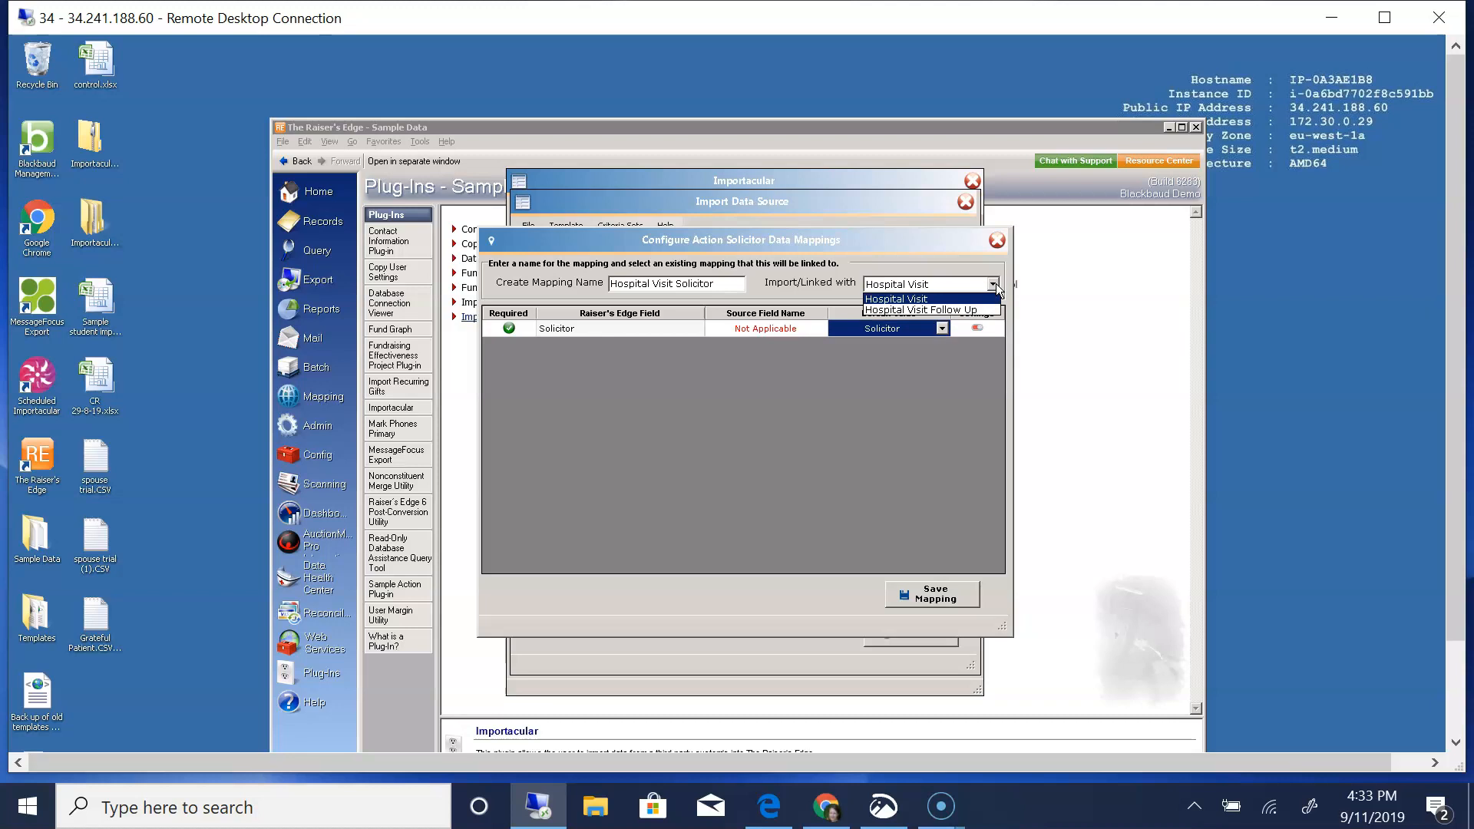
left_click(993, 285)
left_click(955, 596)
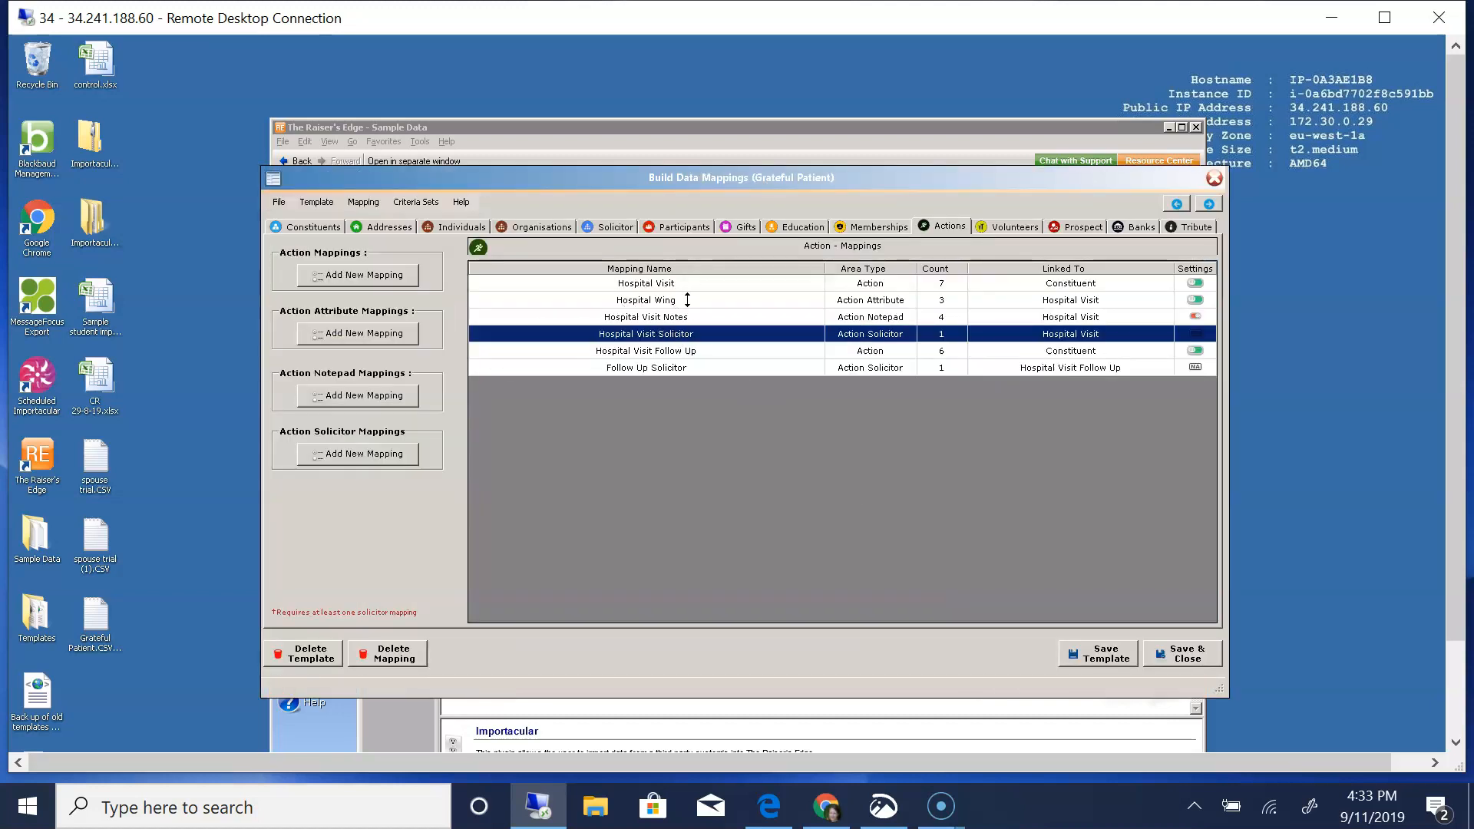
- In the Hospital Visit Follow Up mapping, review the Action Date settings and save them with the source date plus 15 days
double_click(628, 351)
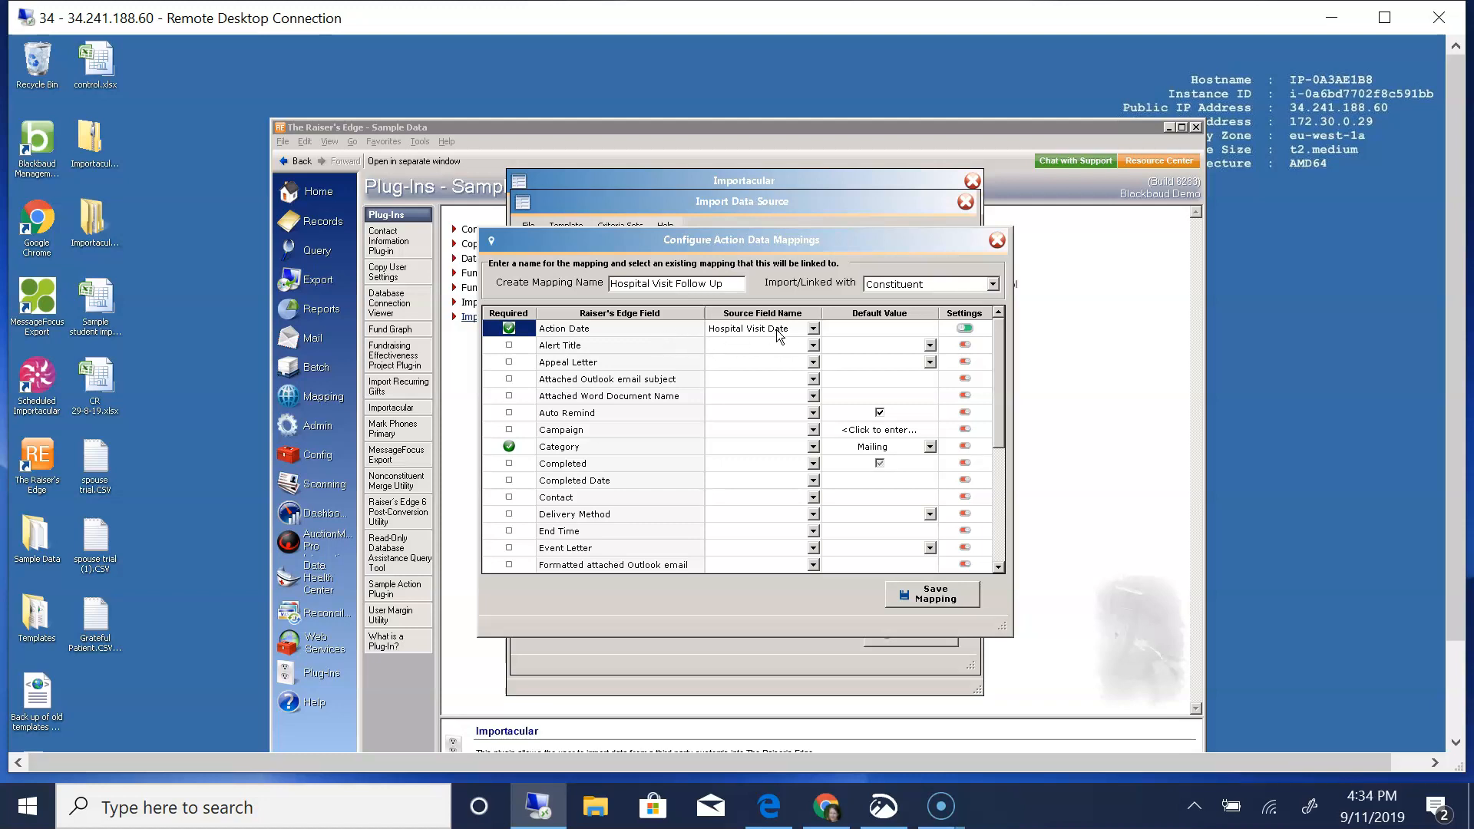
left_click(964, 328)
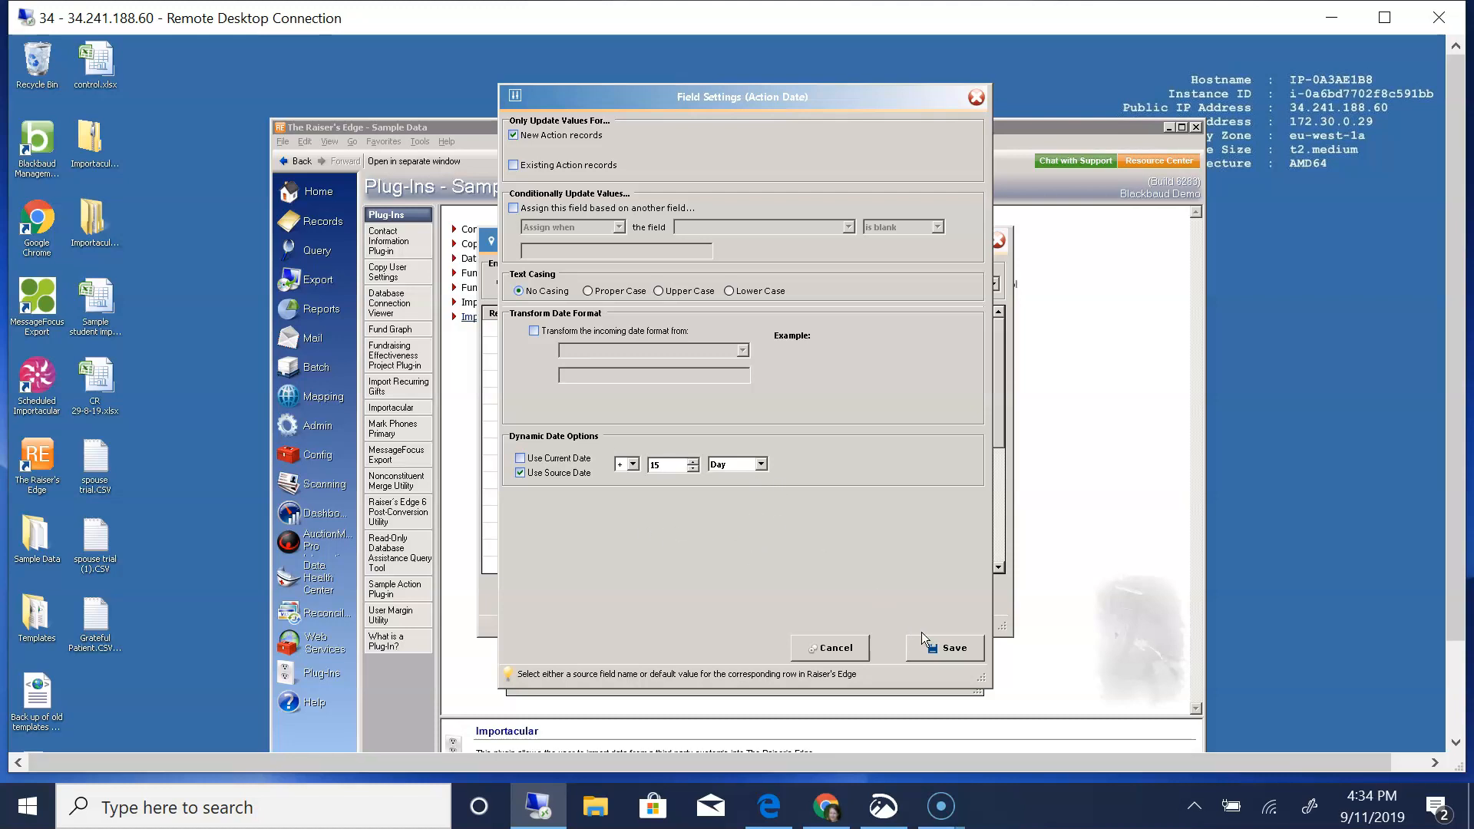
left_click(946, 647)
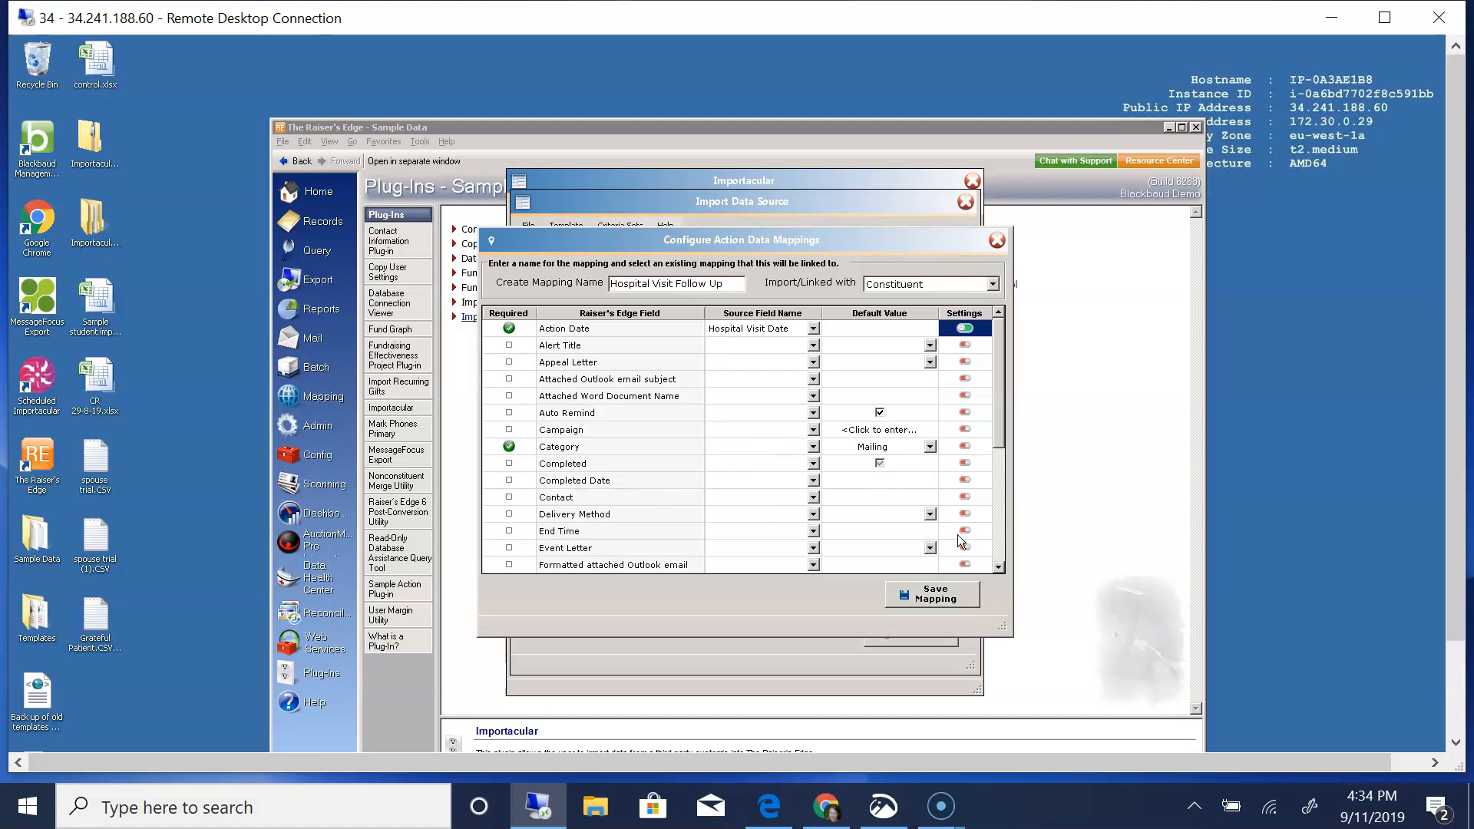
- Review the remaining fields of the Hospital Visit Follow Up mapping, including Letter, Priority and Type, and save the mapping
left_click(997, 569)
scroll(1003, 565, "down", 4)
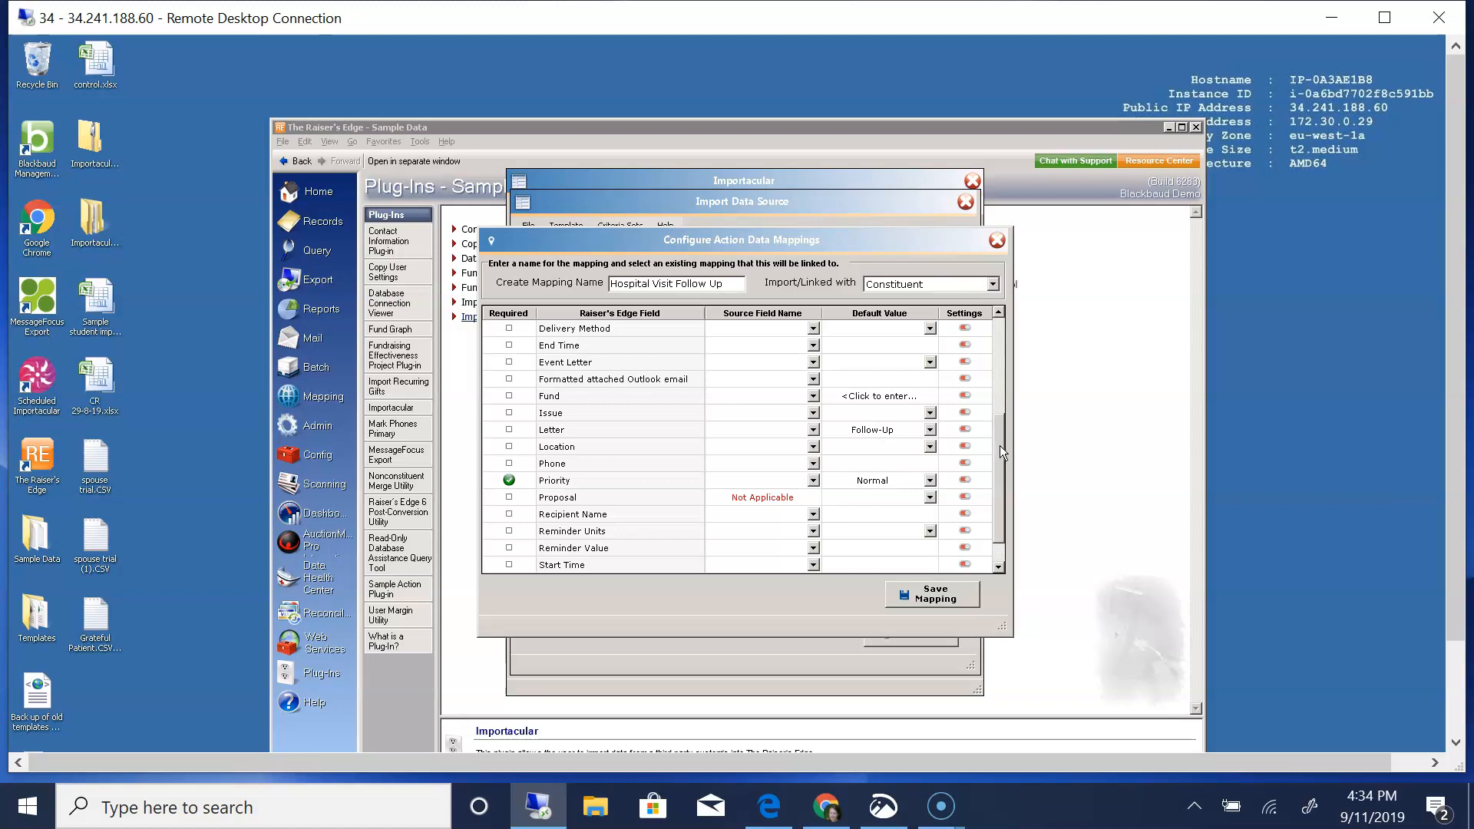
scroll(1001, 458, "down", 1)
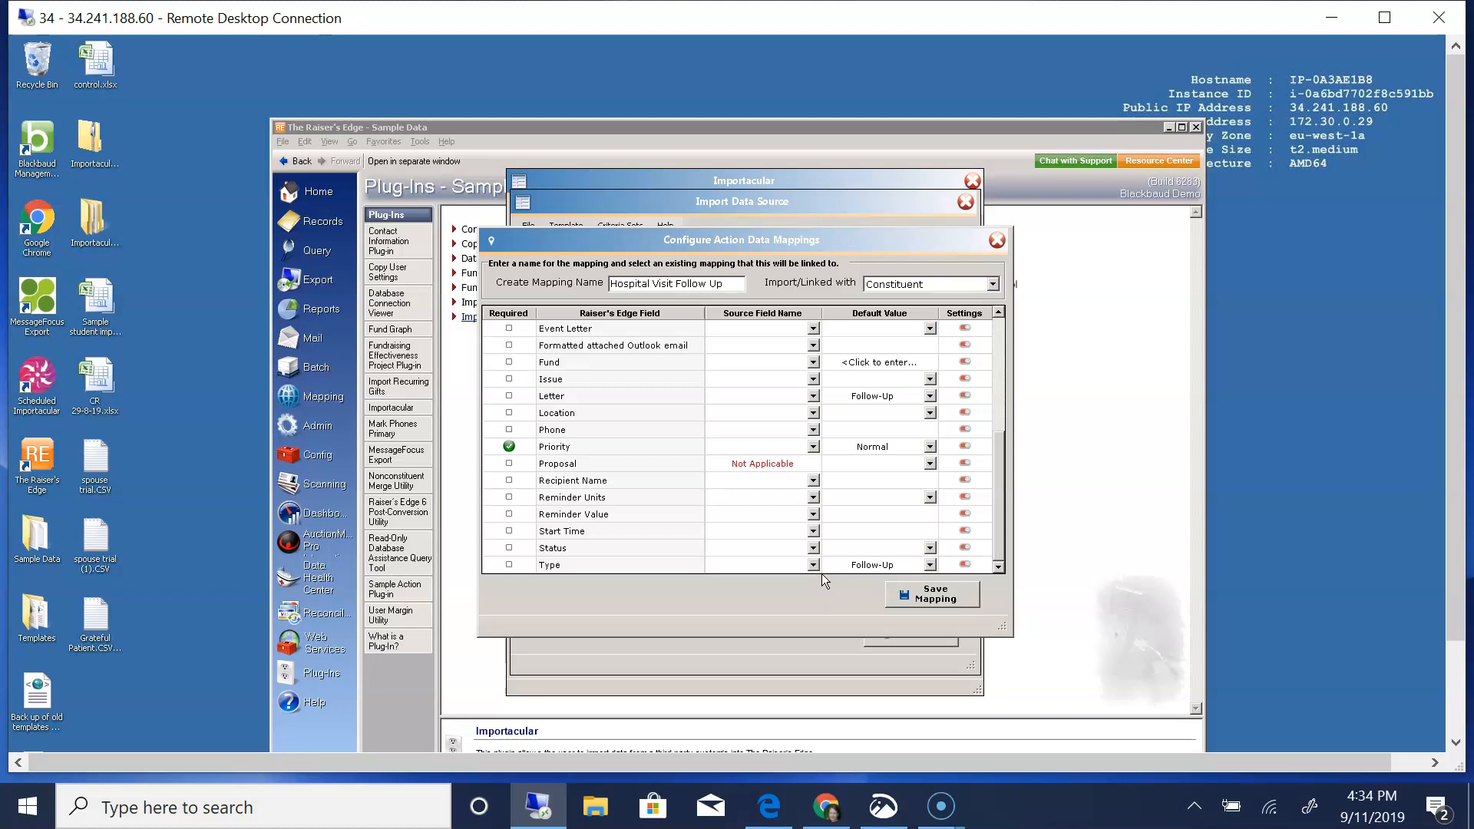
left_click(934, 593)
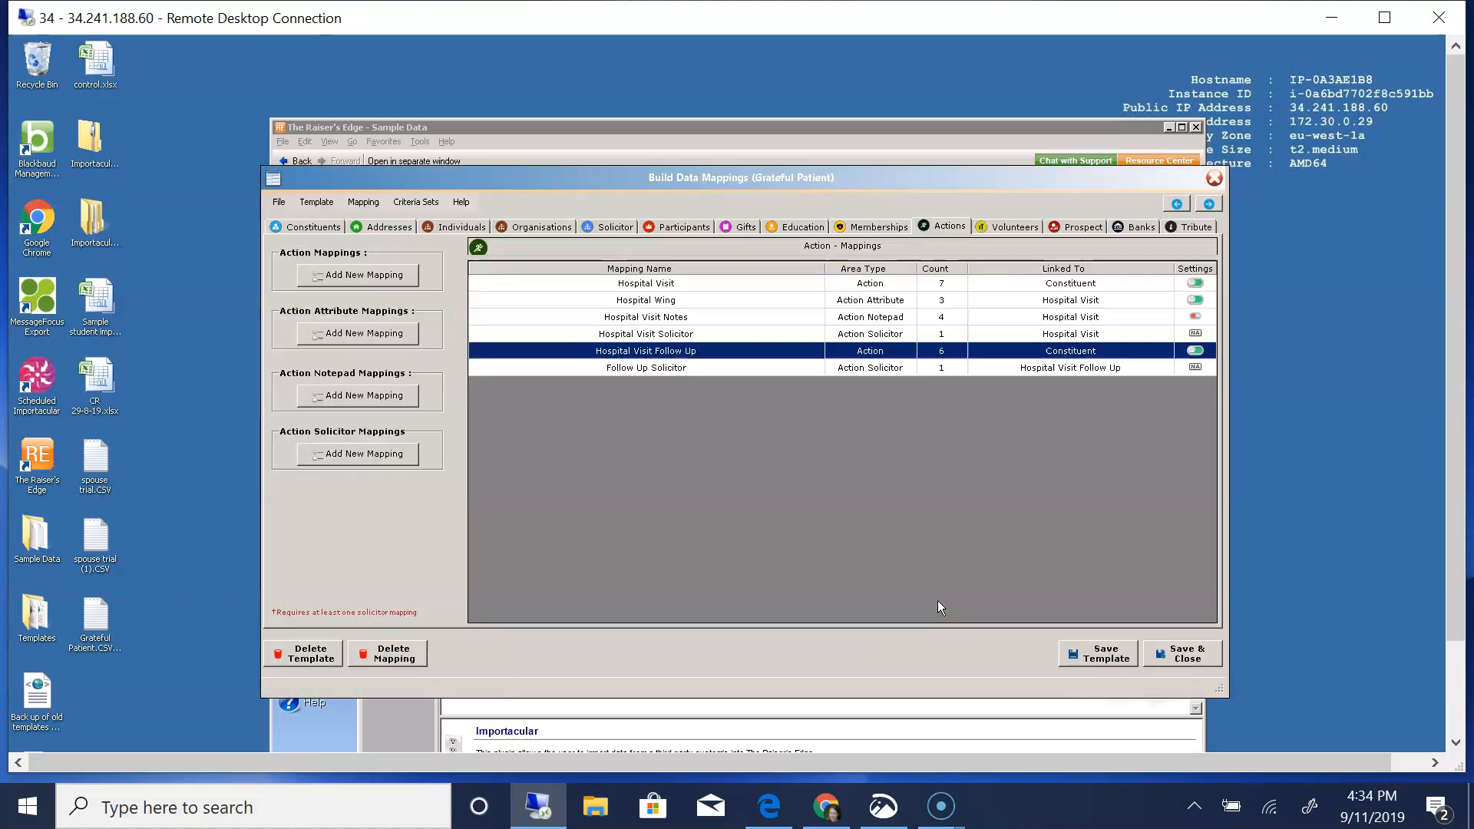
- Review and save the Follow Up Solicitor mapping linked to Hospital Visit Follow Up, and save the prospect Ratings mapping
double_click(633, 370)
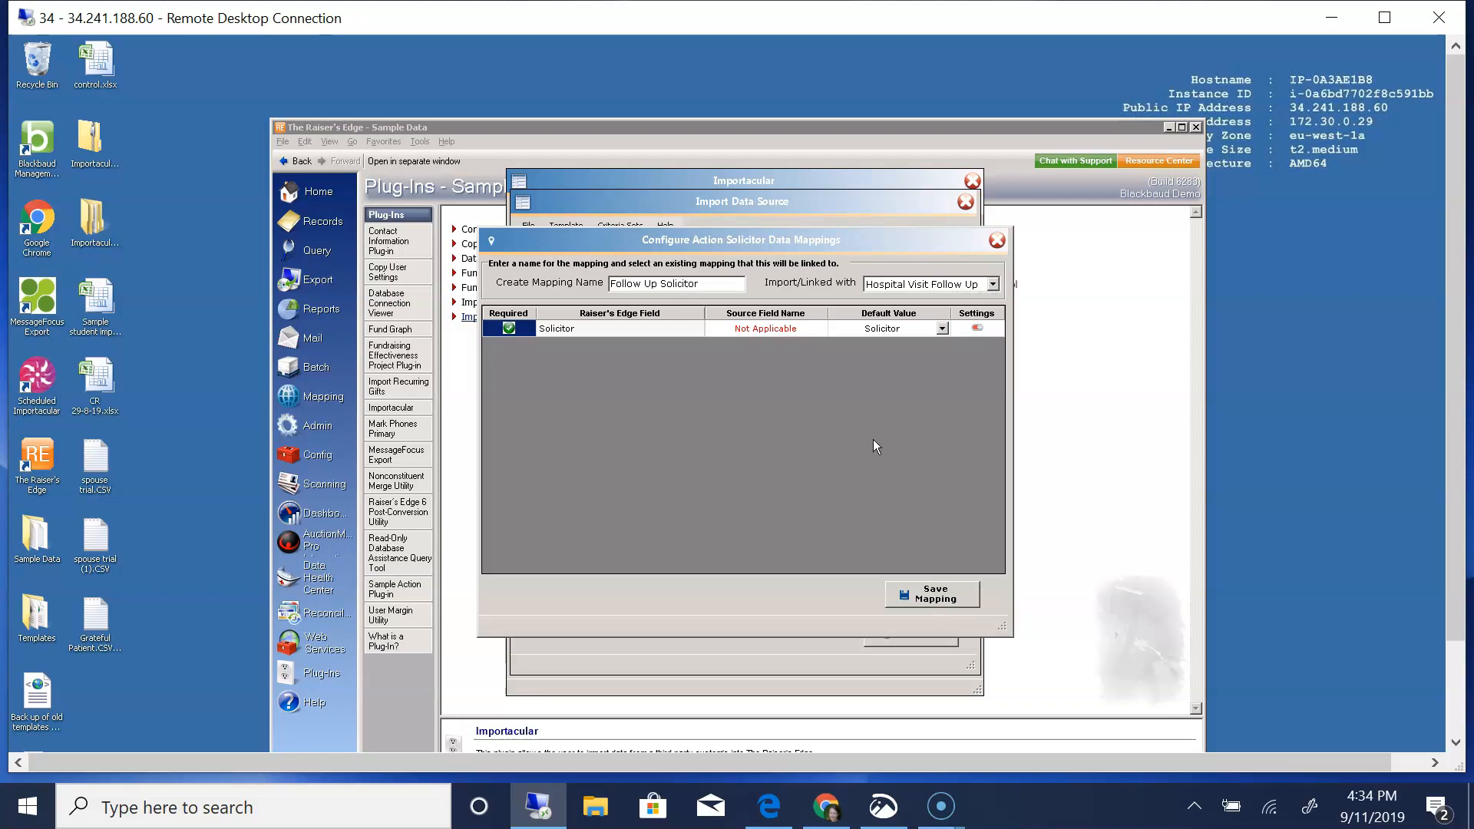
left_click(931, 594)
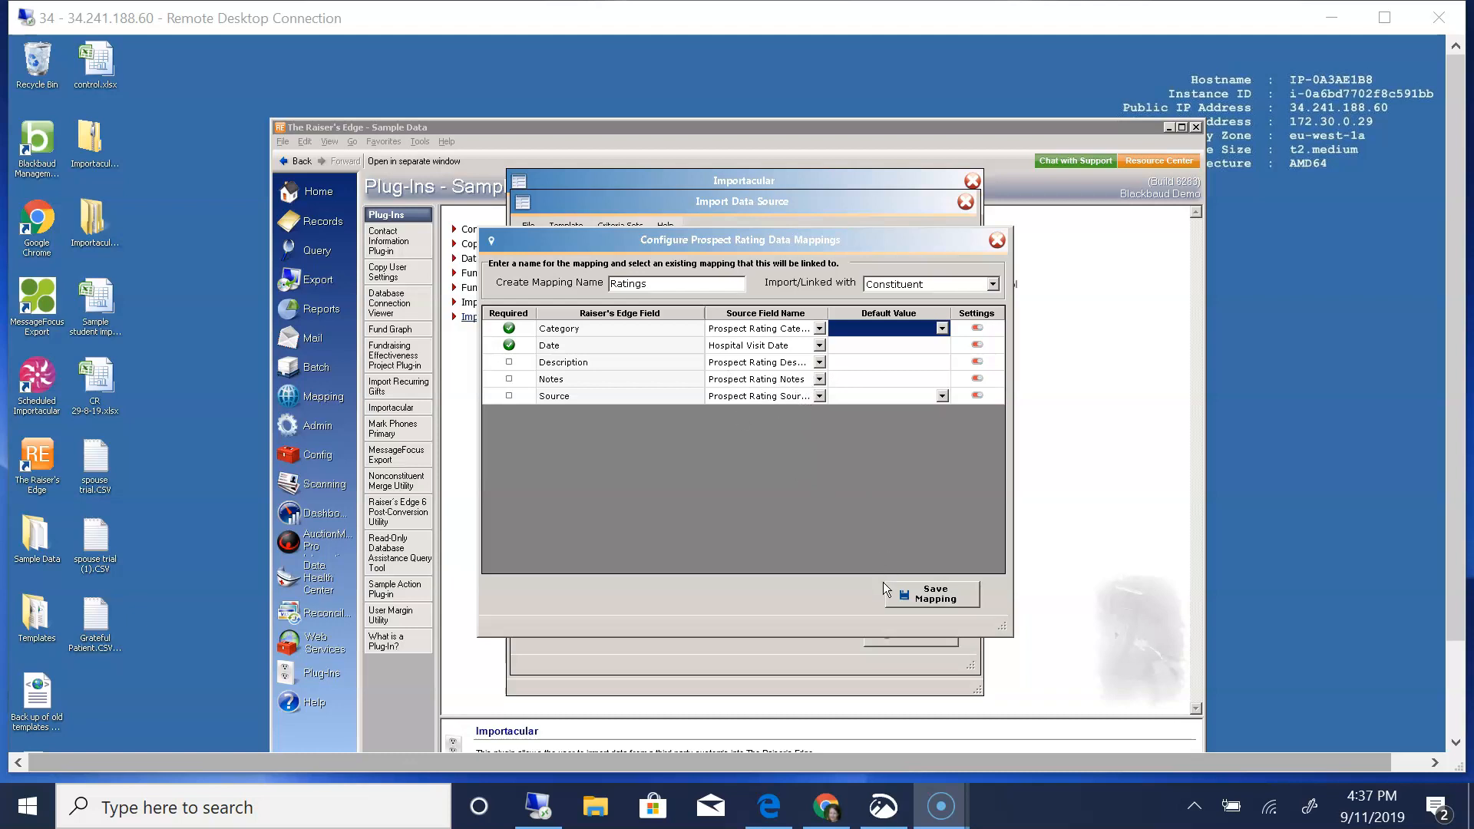
left_click(914, 596)
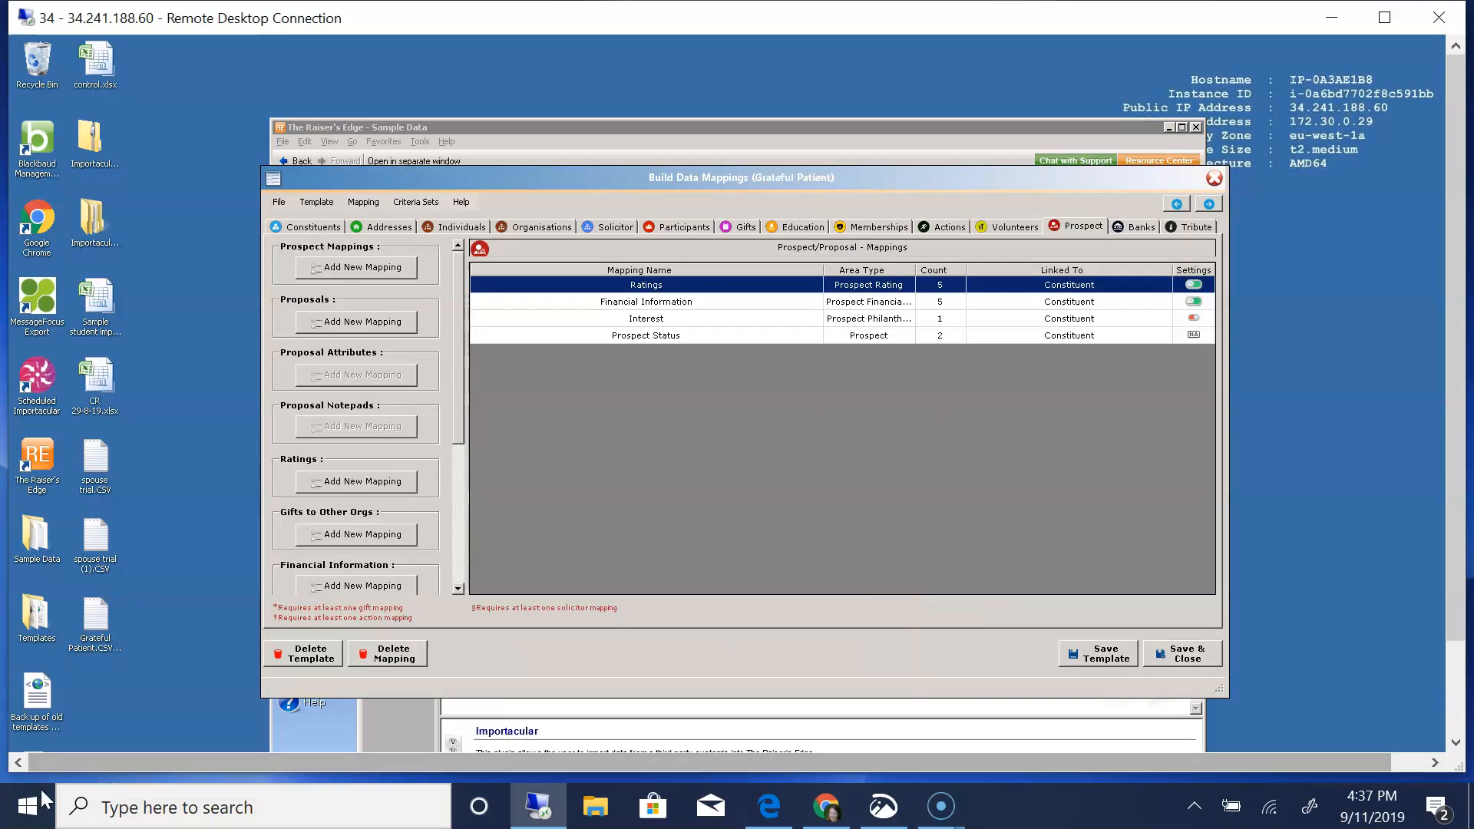
- In the prospect Financial Information mapping, check the source fields for Amount, Date Acquired, Information Source, Information Type and Notes, and save it unchanged
double_click(659, 301)
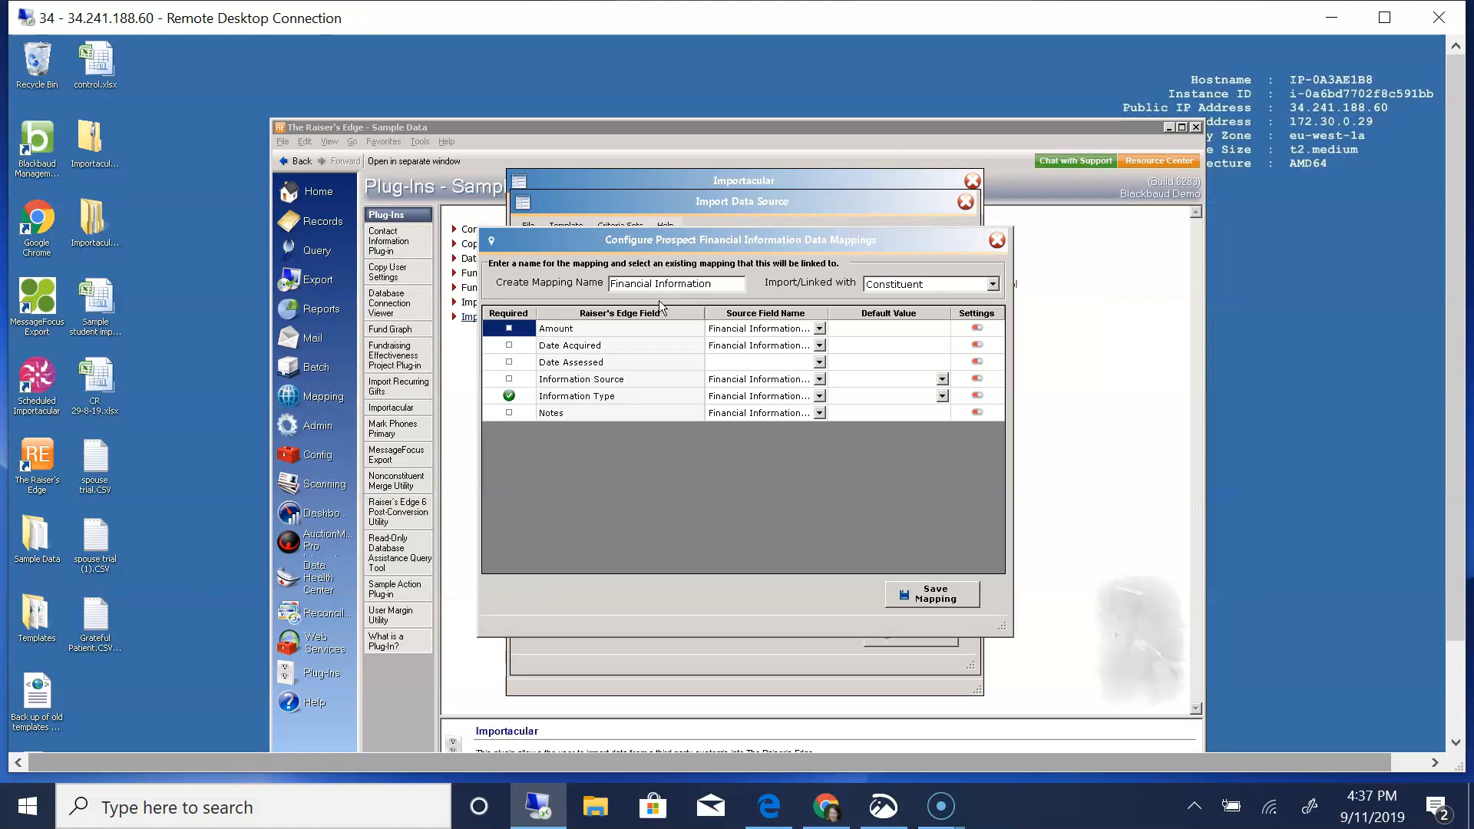
left_click(819, 329)
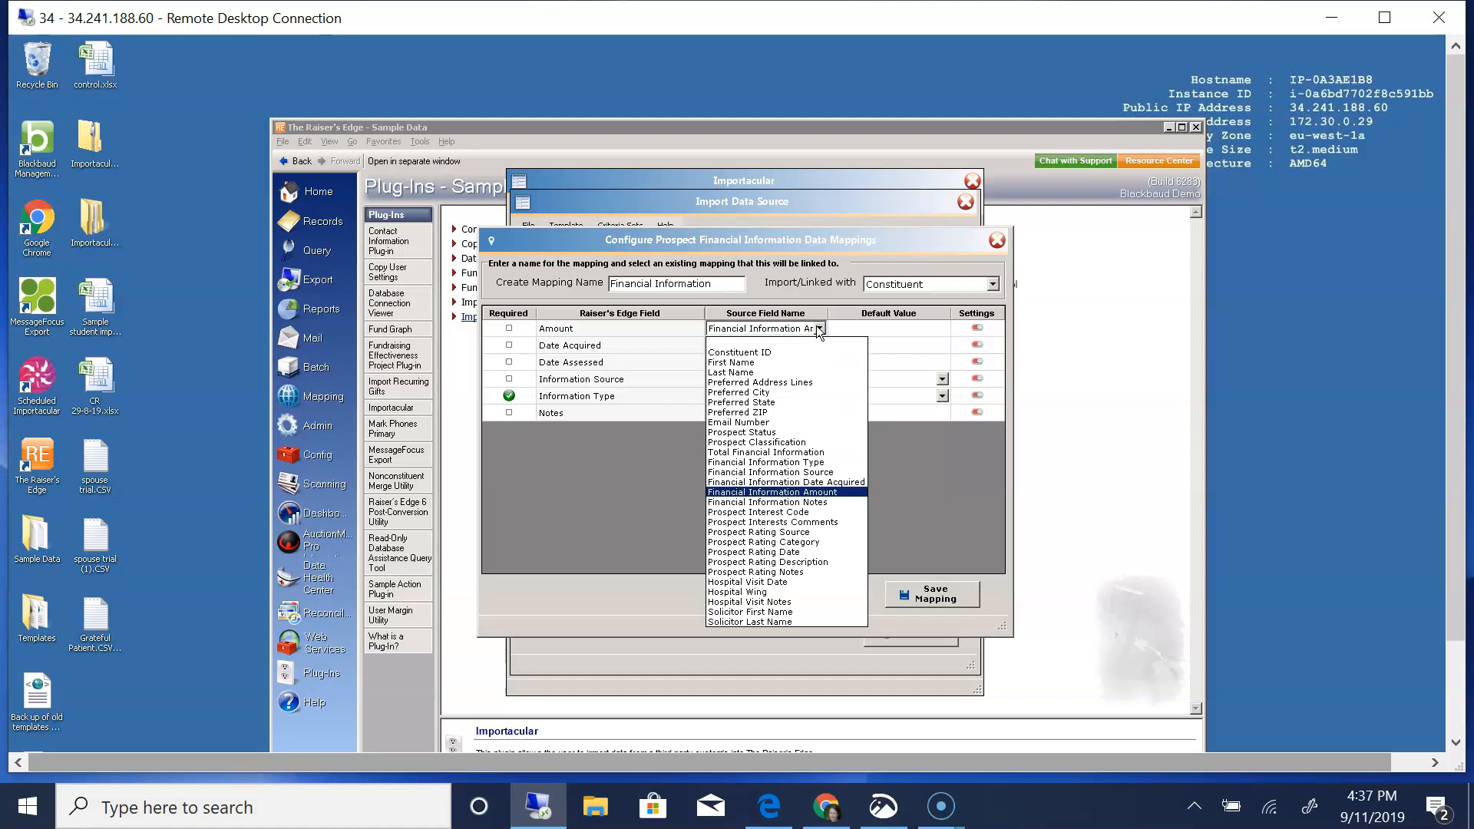
left_click(819, 329)
left_click(819, 346)
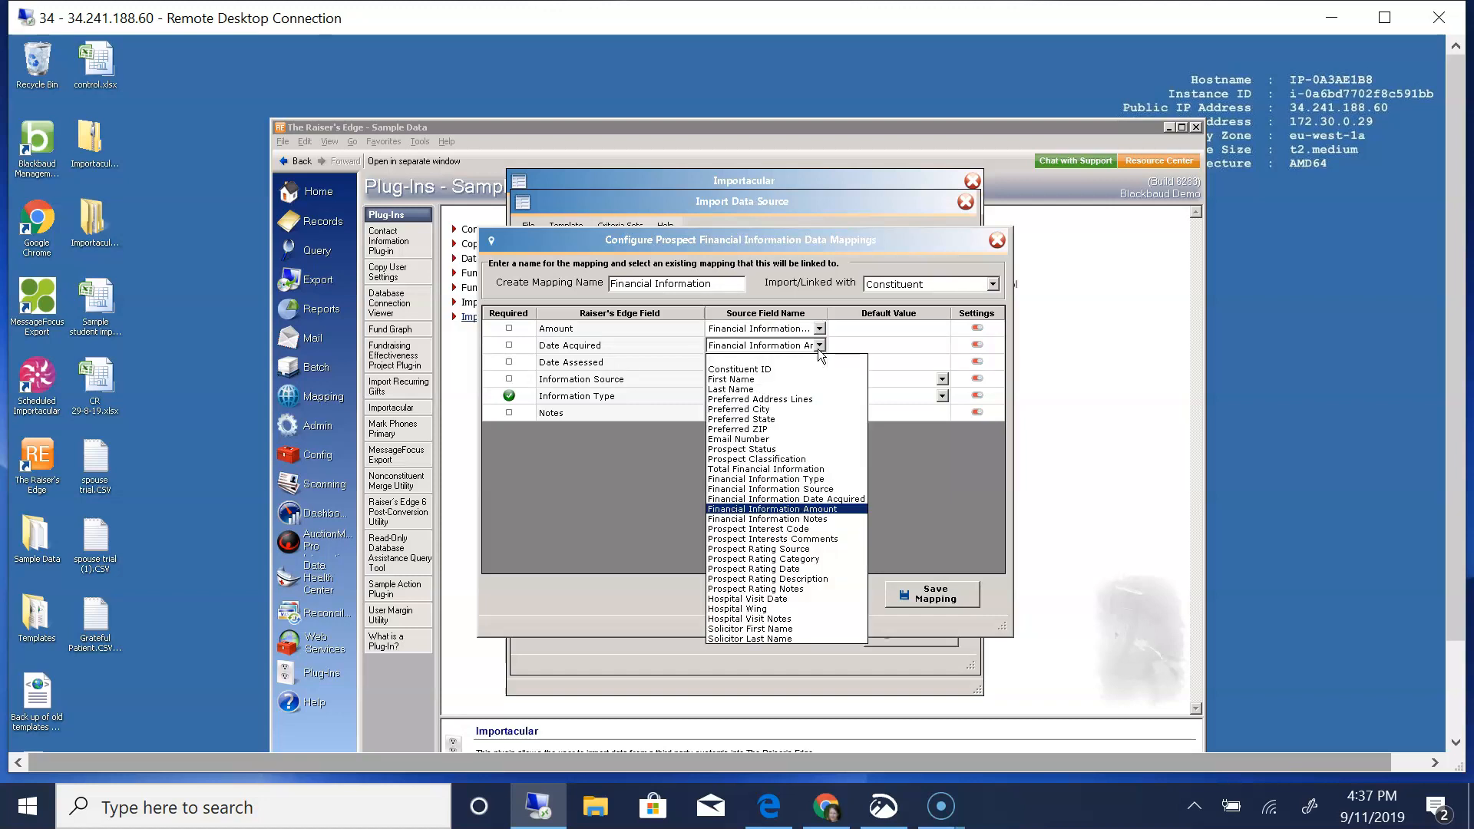
left_click(819, 345)
left_click(819, 379)
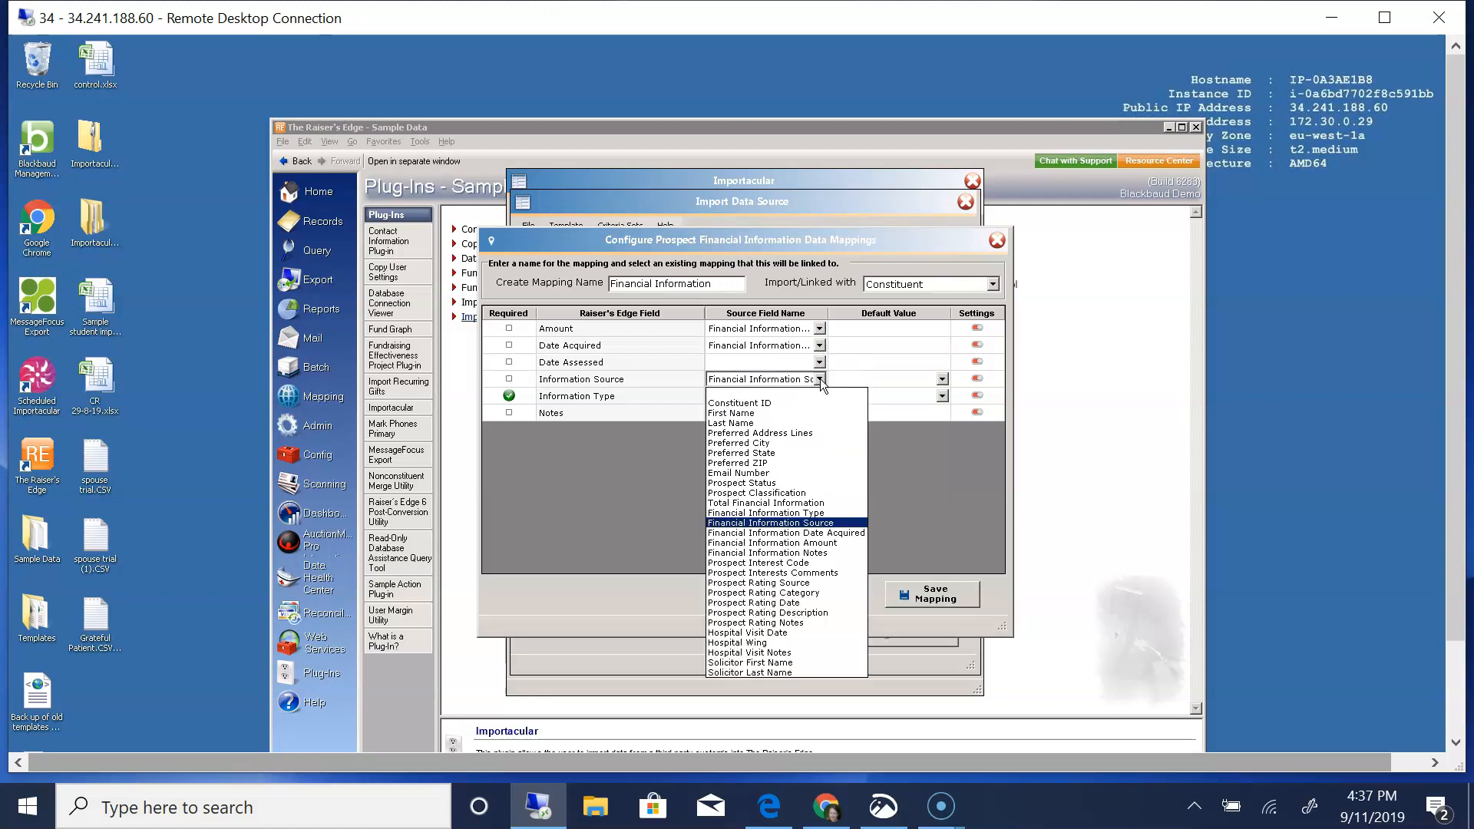
left_click(819, 379)
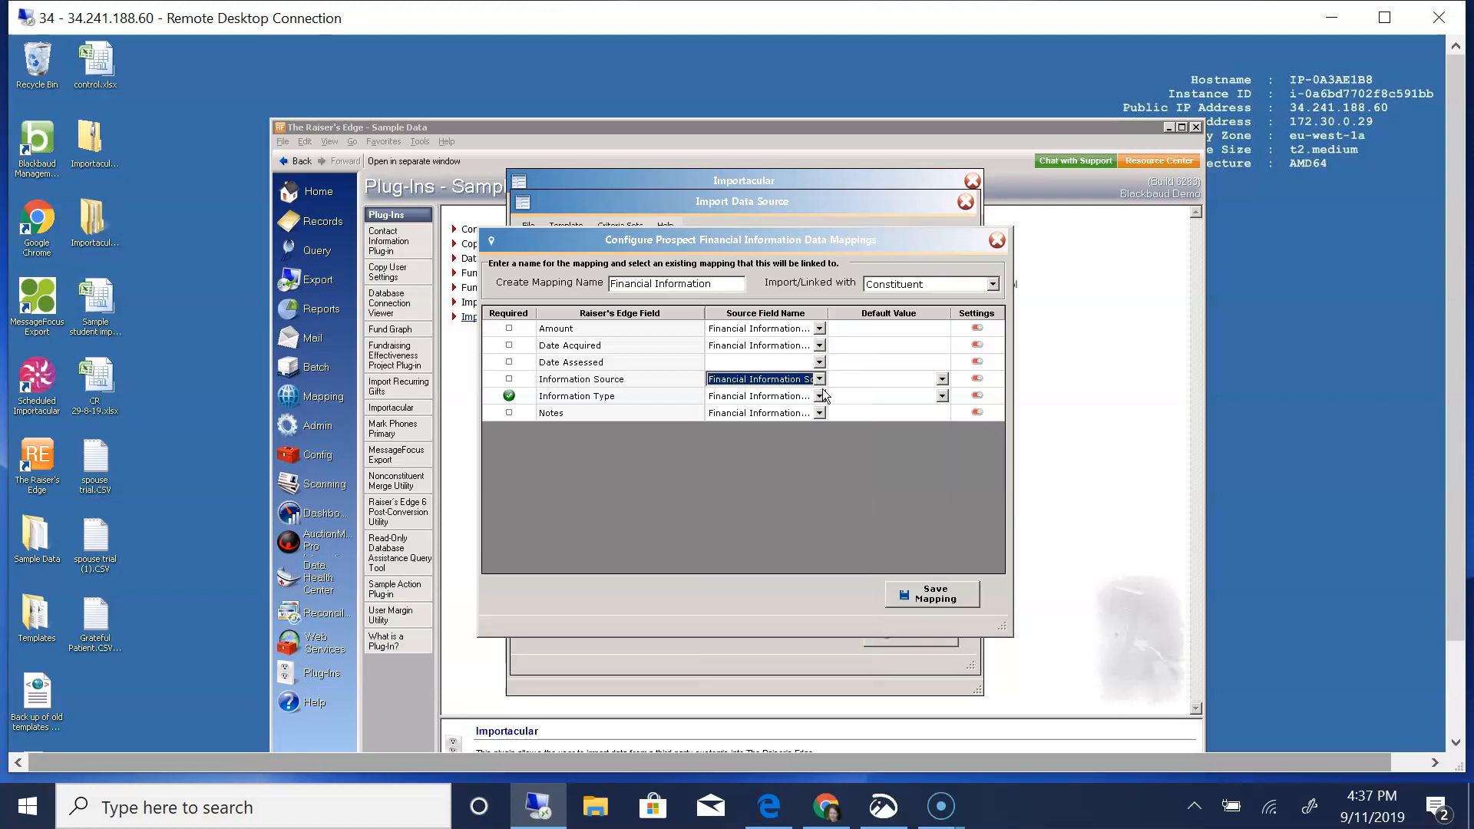
left_click(818, 396)
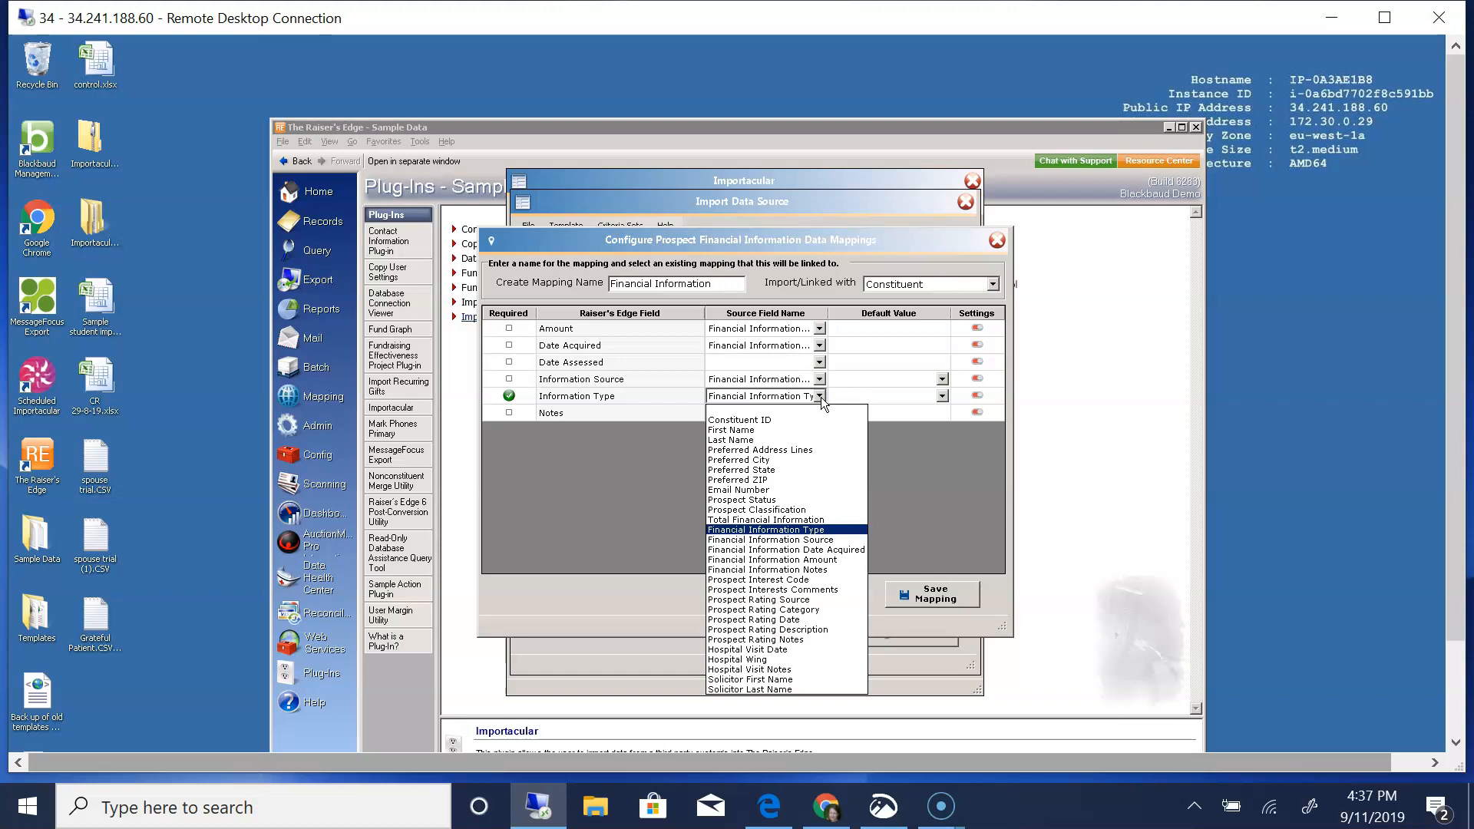
left_click(821, 397)
left_click(820, 413)
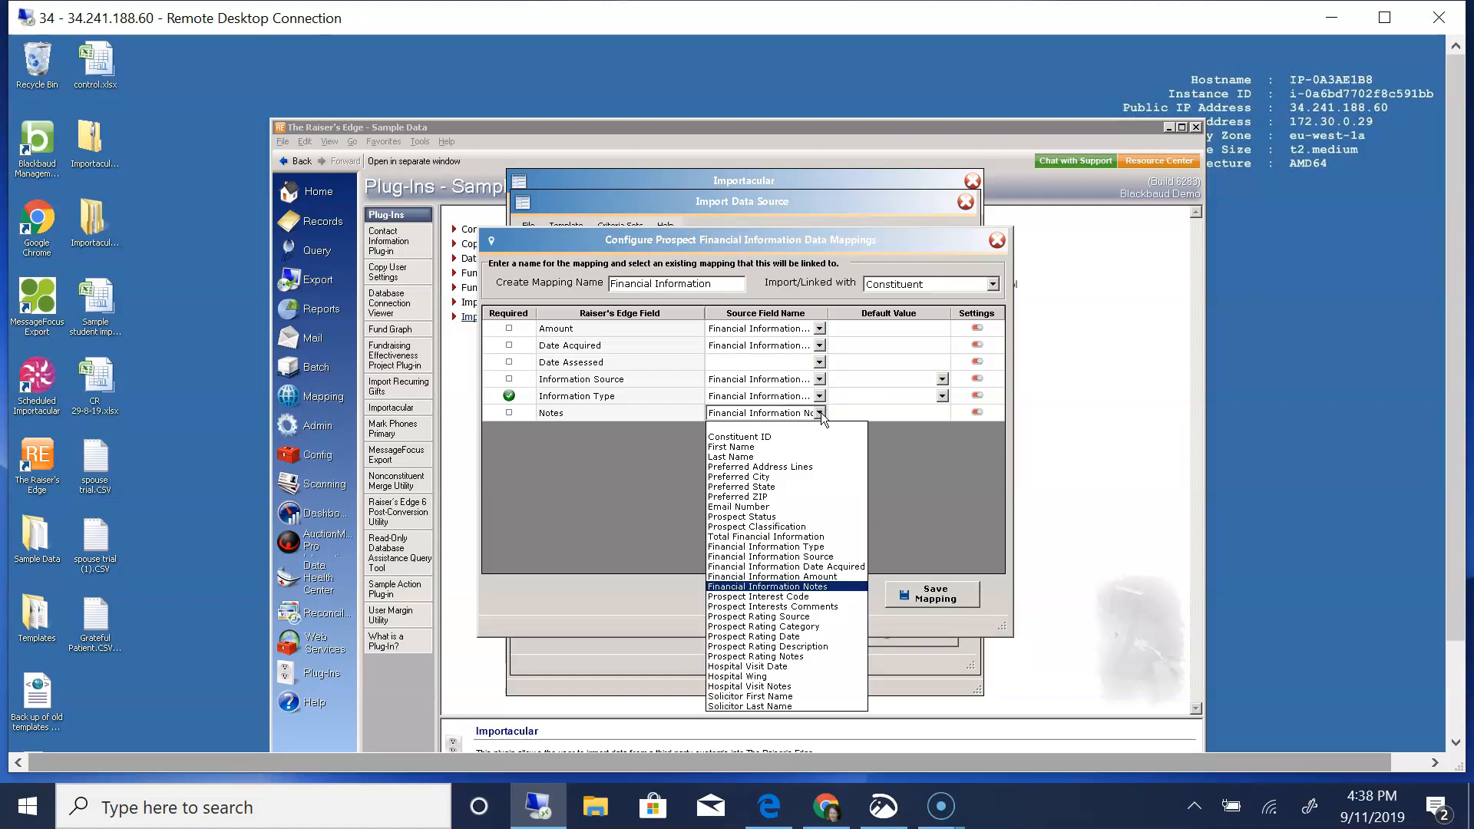
left_click(821, 412)
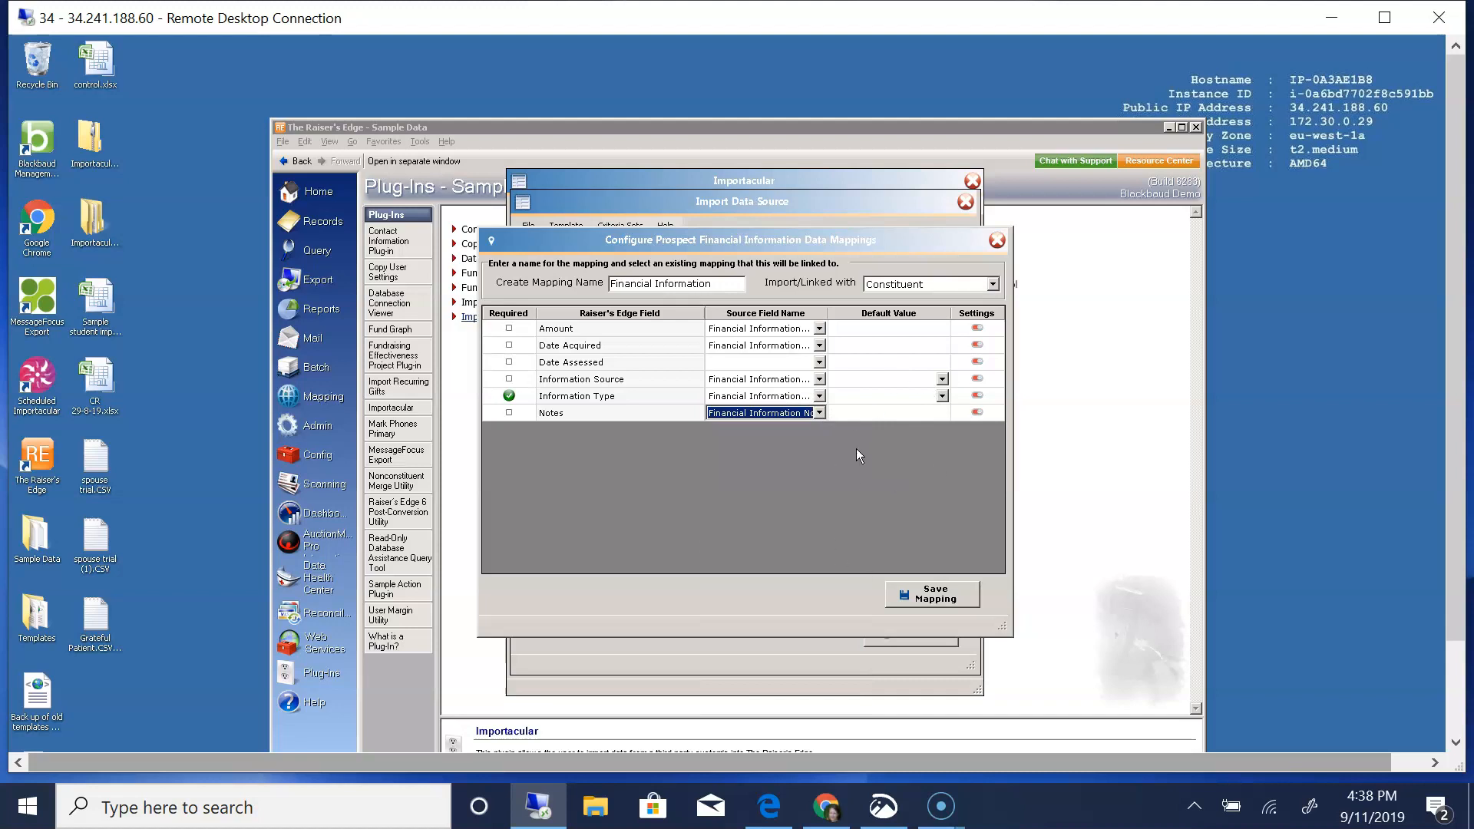
left_click(925, 603)
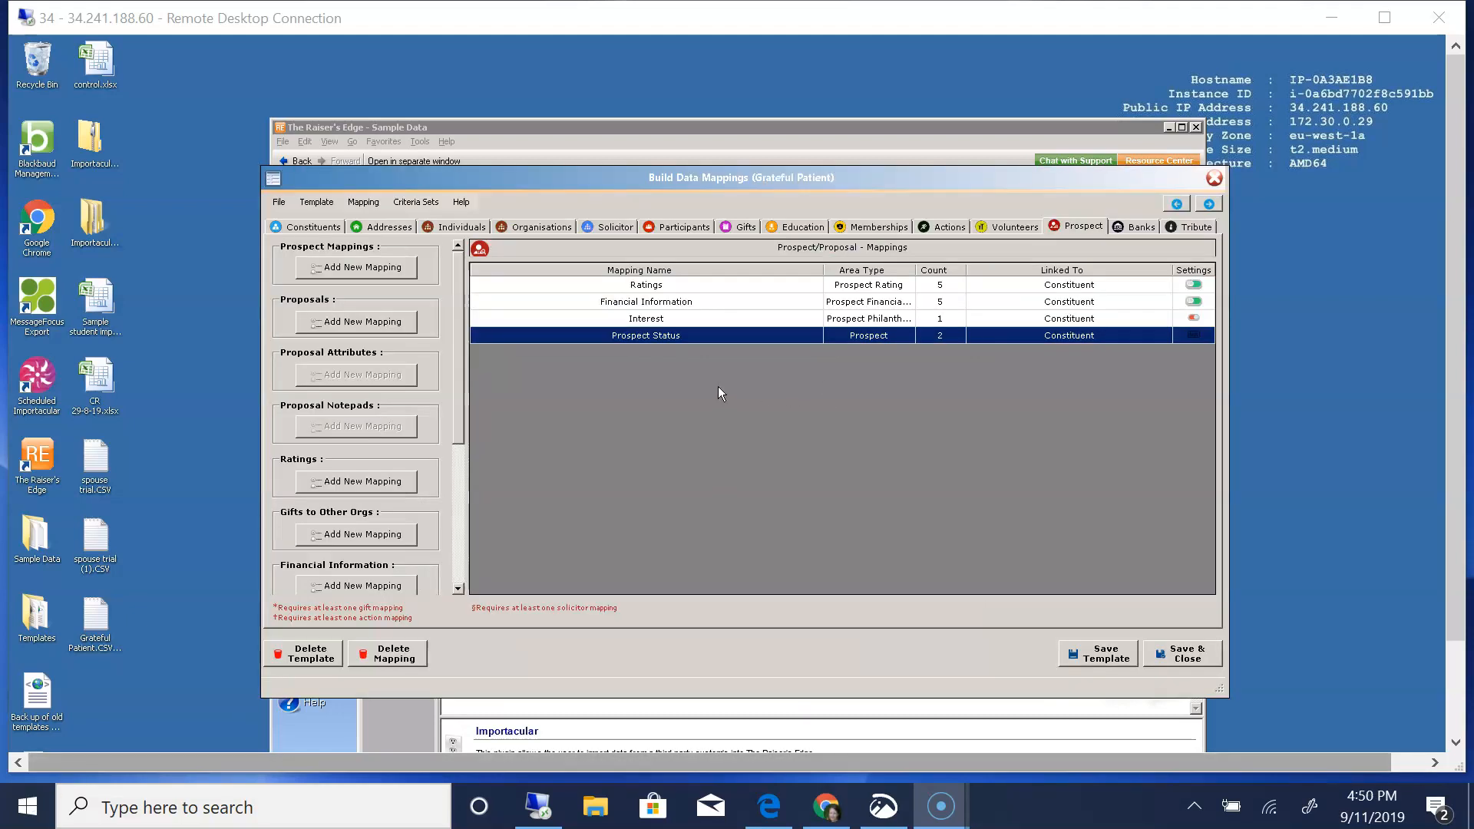
- Review the Classification and Status source fields of the Prospect Status mapping and save it
double_click(656, 338)
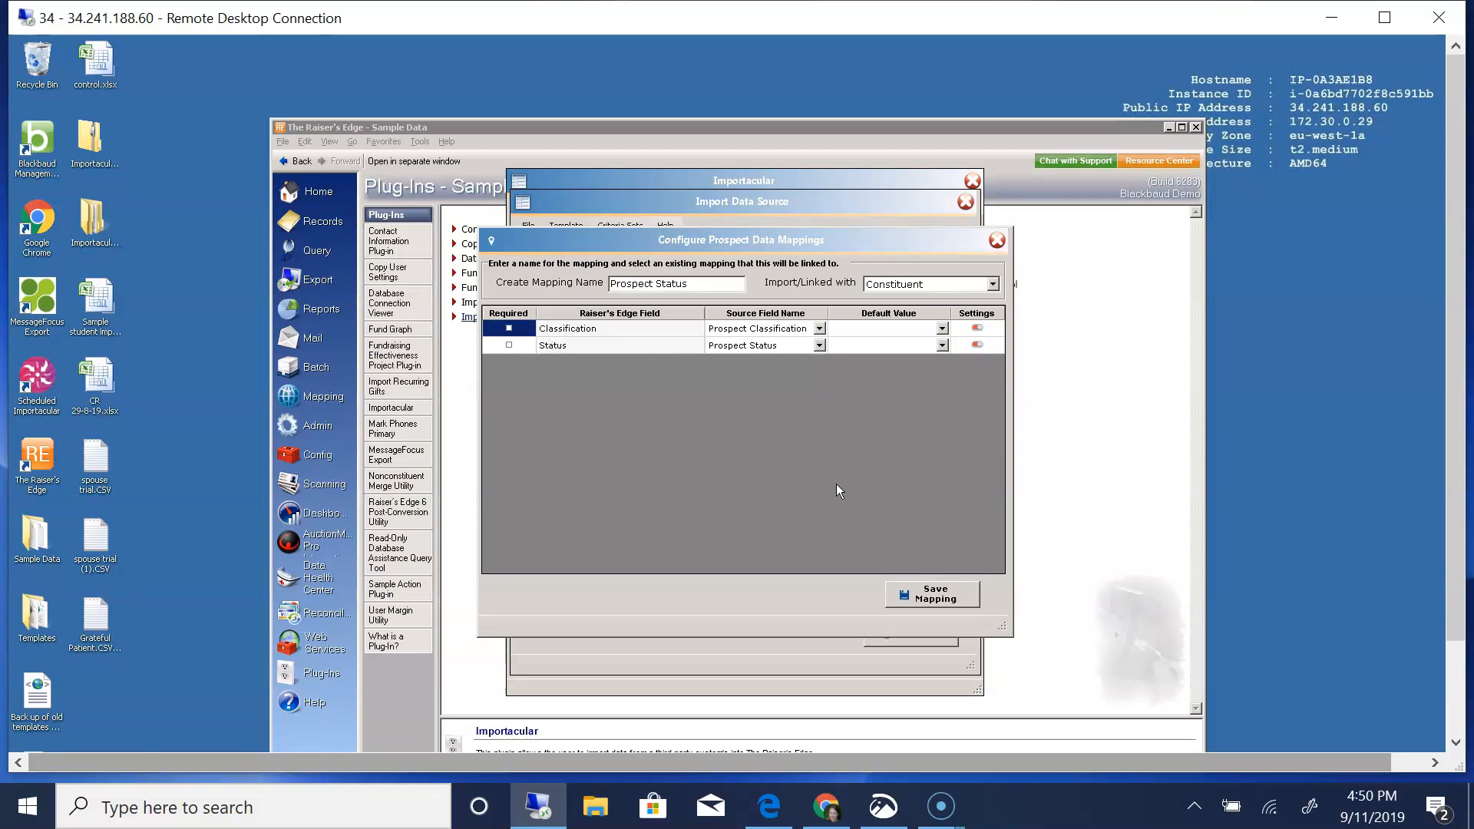
left_click(919, 598)
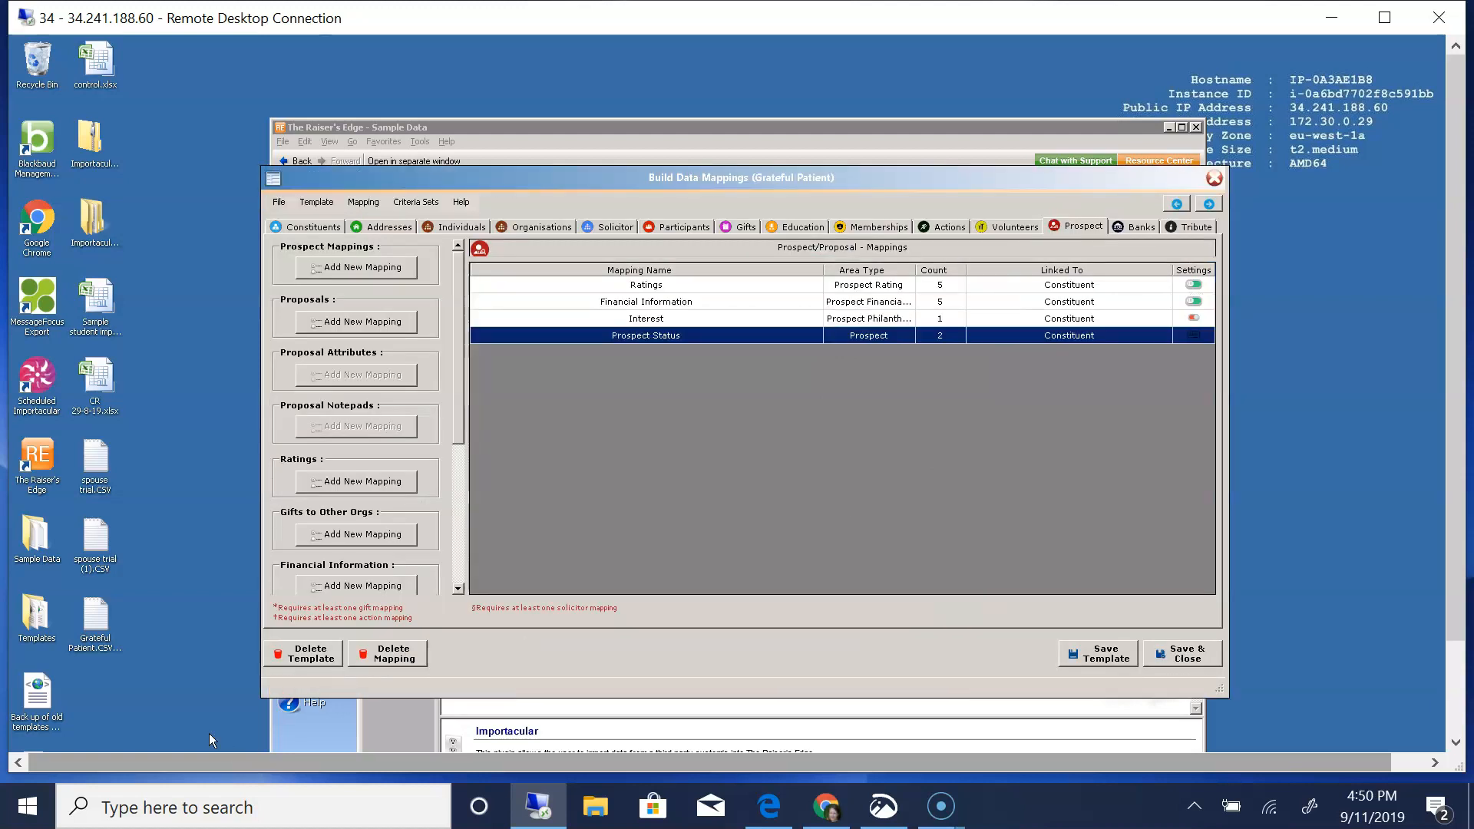